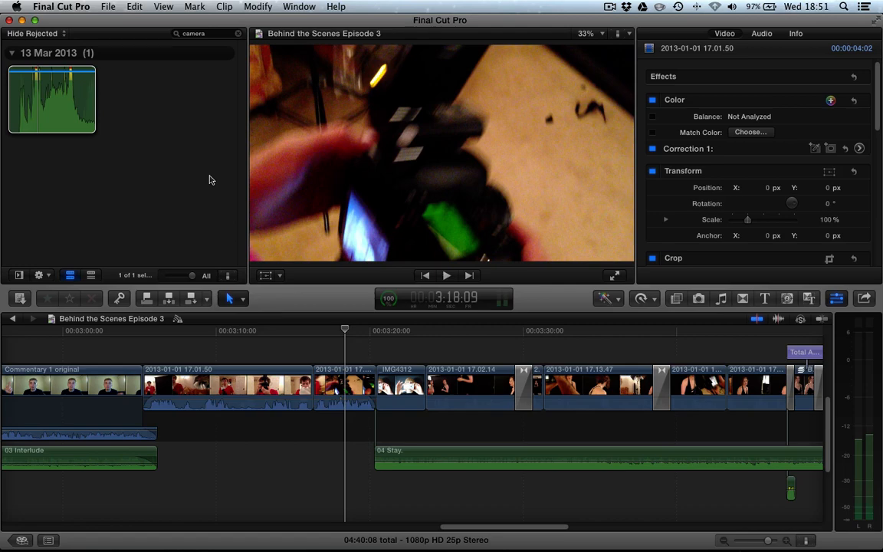
# - Switch to FxFactory, look through its catalogue of installed plug-ins, and close its window to return to the Final Cut Pro project
pyautogui.press('super+Tab')
pyautogui.press('super+Tab')
pyautogui.press('super+Tab')
pyautogui.press('super+Tab')
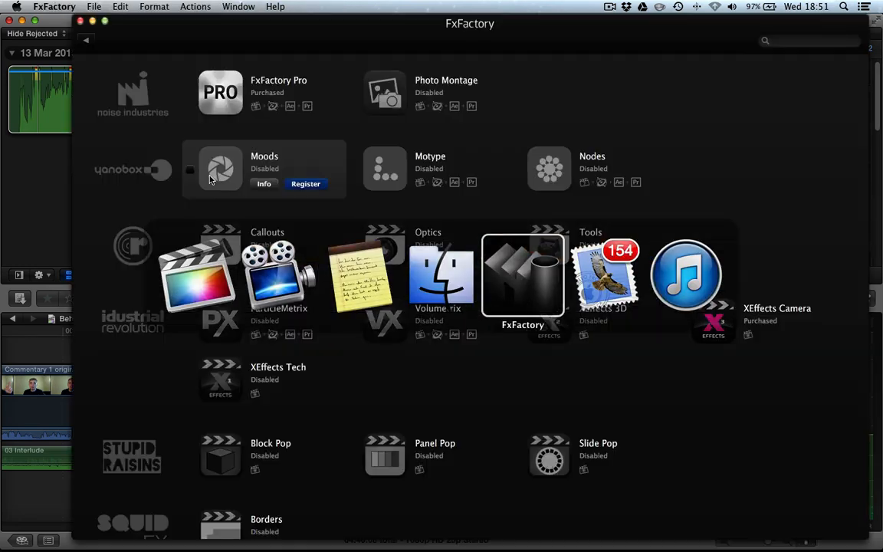
pyautogui.scroll(1, 249, 165)
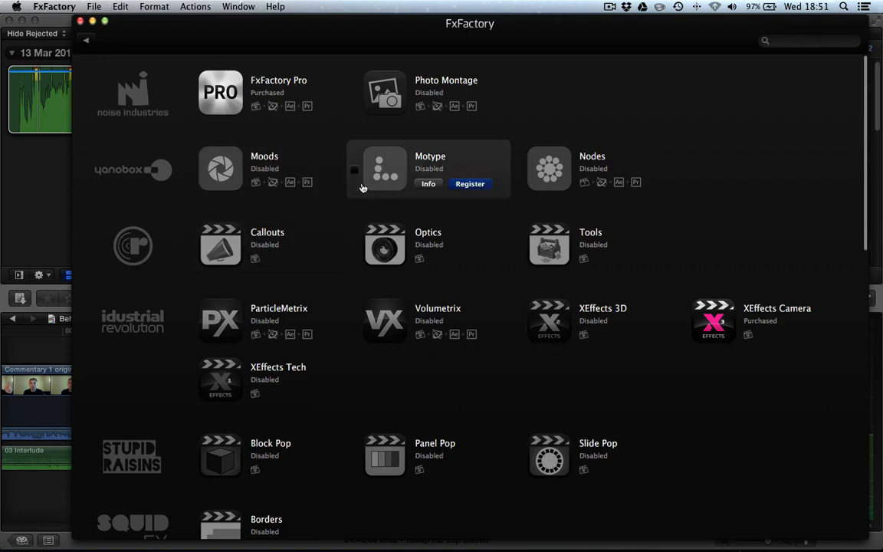
pyautogui.scroll(-5, 275, 214)
pyautogui.scroll(-5, 276, 218)
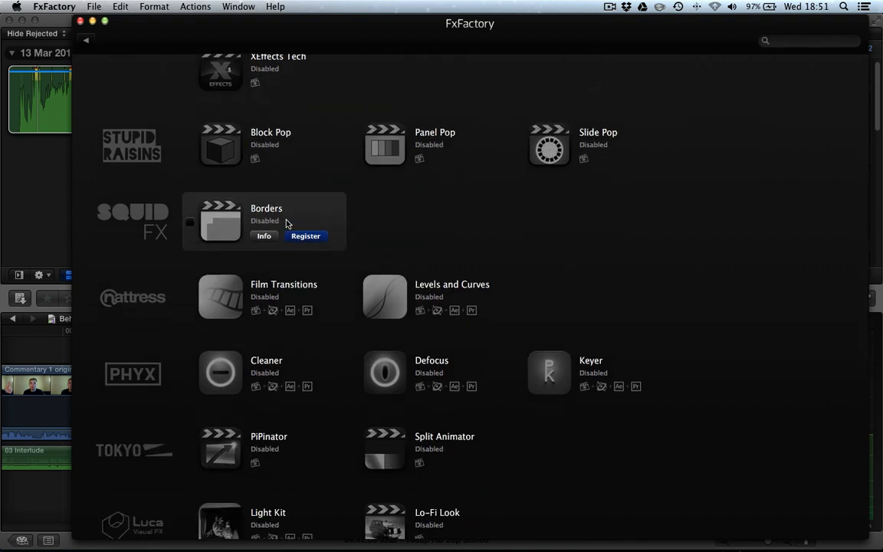
pyautogui.scroll(-5, 288, 204)
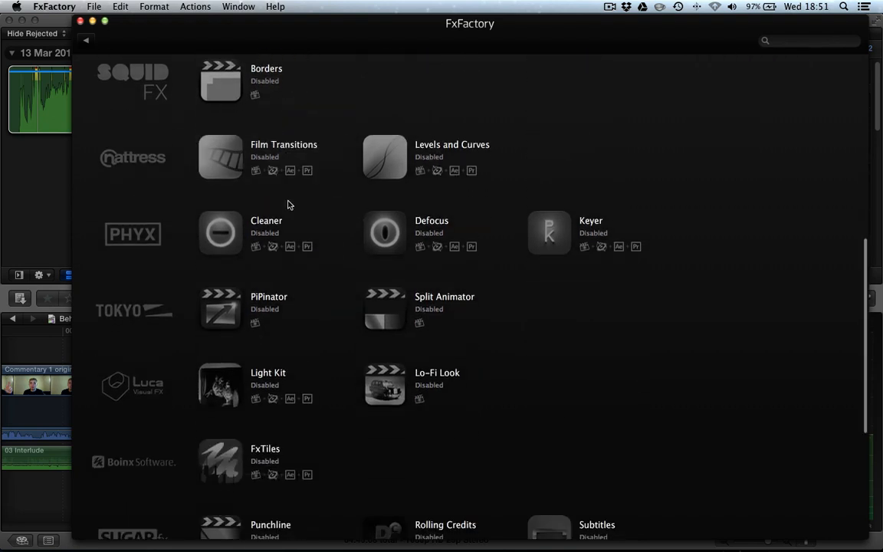
pyautogui.scroll(-5, 290, 204)
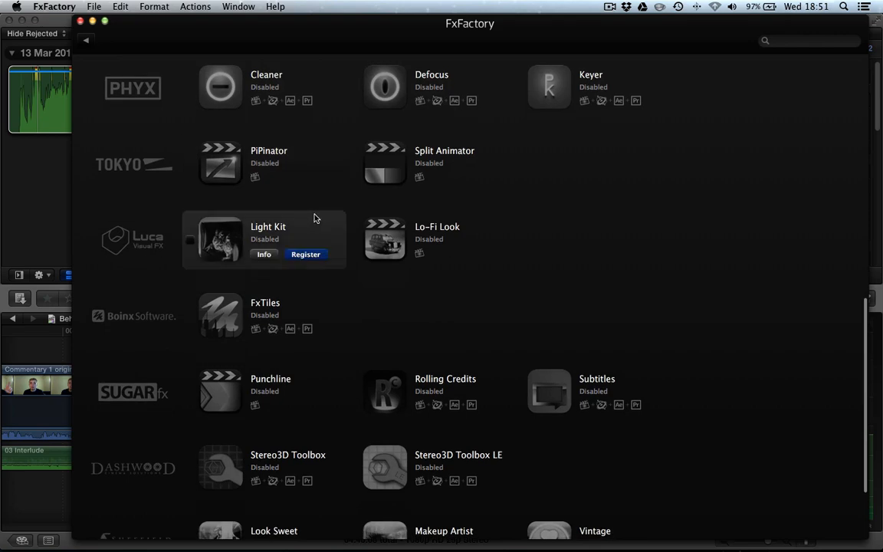
pyautogui.scroll(-2, 318, 218)
pyautogui.scroll(15, 328, 218)
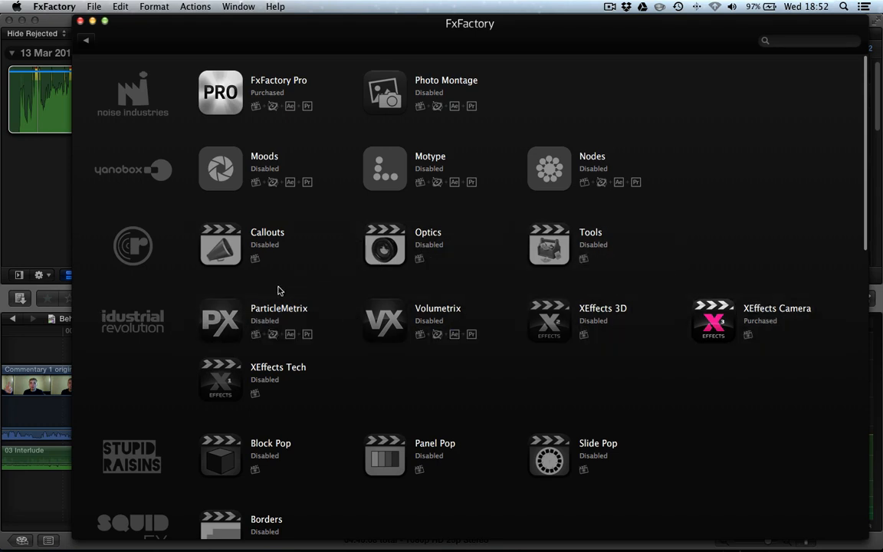
pyautogui.click(80, 22)
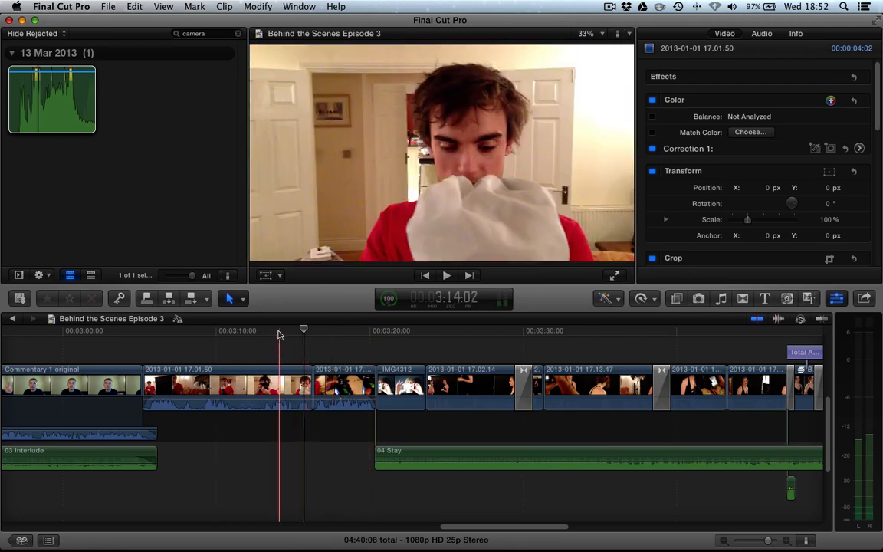
# - Show the XEffects Camera category of transitions and look through its thumbnails
pyautogui.press('super+minus')
pyautogui.press('super+minus')
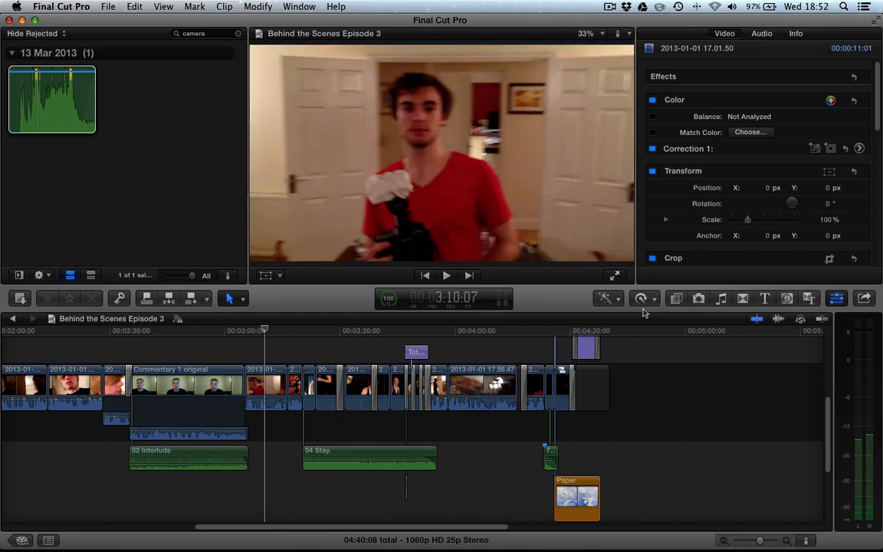
pyautogui.click(743, 299)
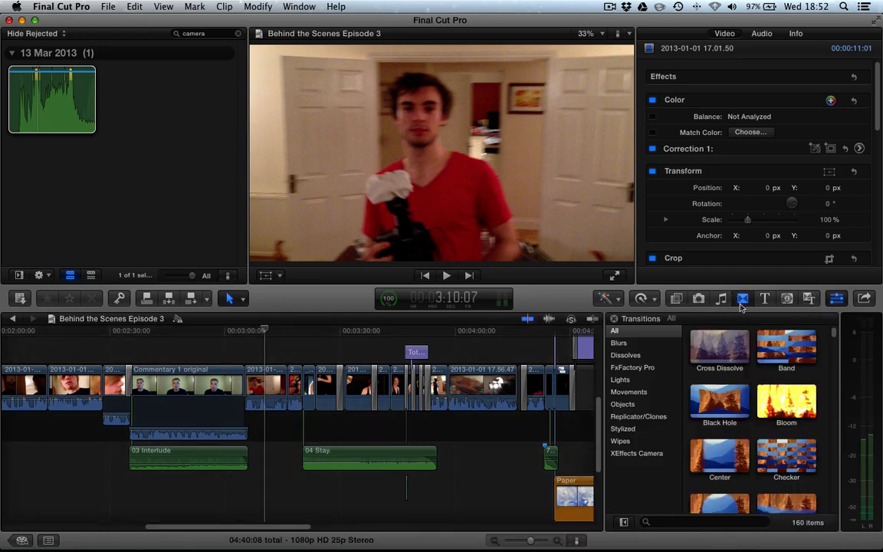
pyautogui.click(643, 453)
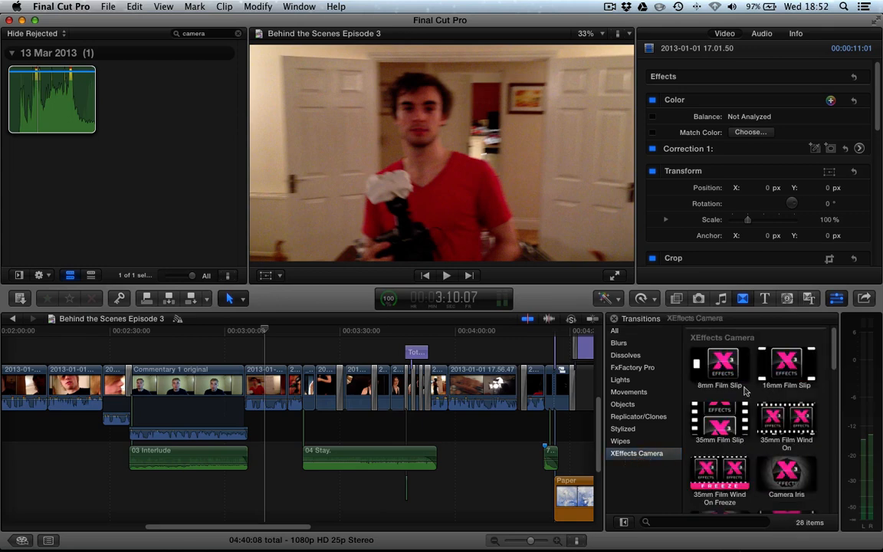
pyautogui.scroll(-10, 745, 390)
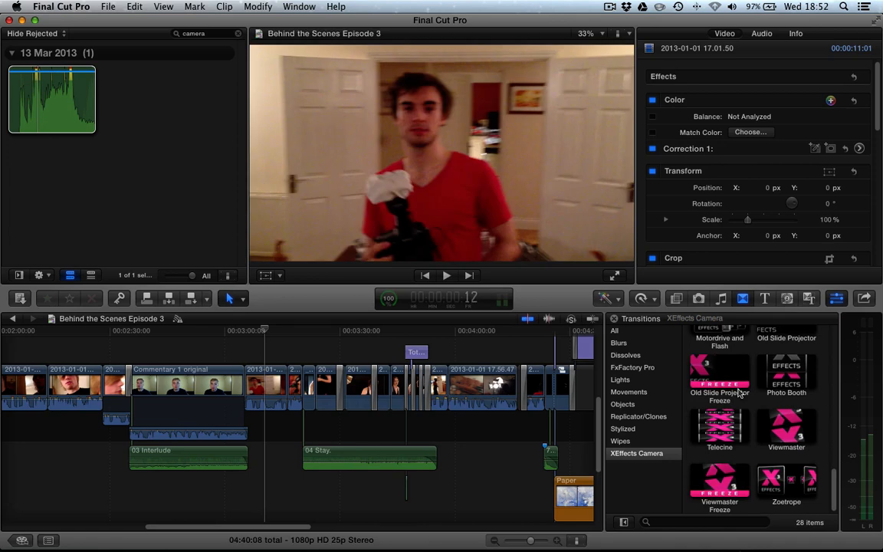
pyautogui.scroll(5, 738, 392)
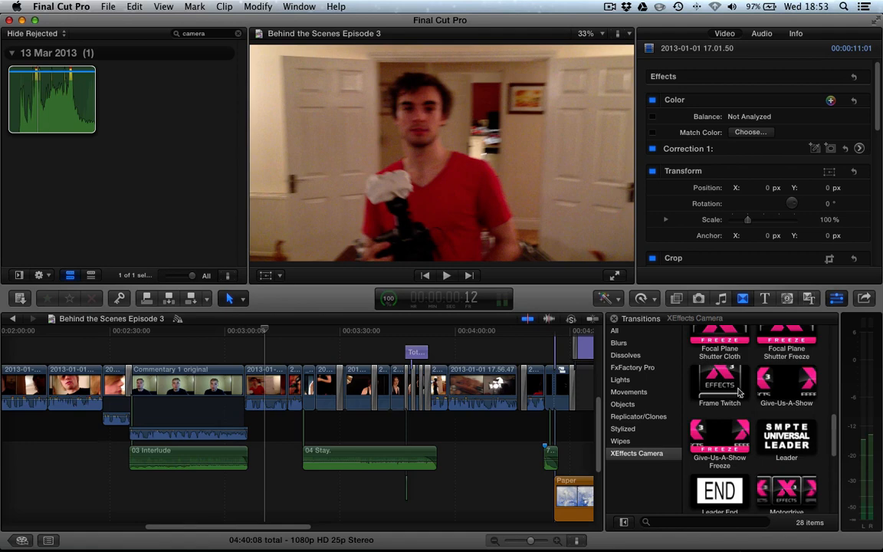
pyautogui.scroll(3, 736, 393)
pyautogui.scroll(3, 734, 395)
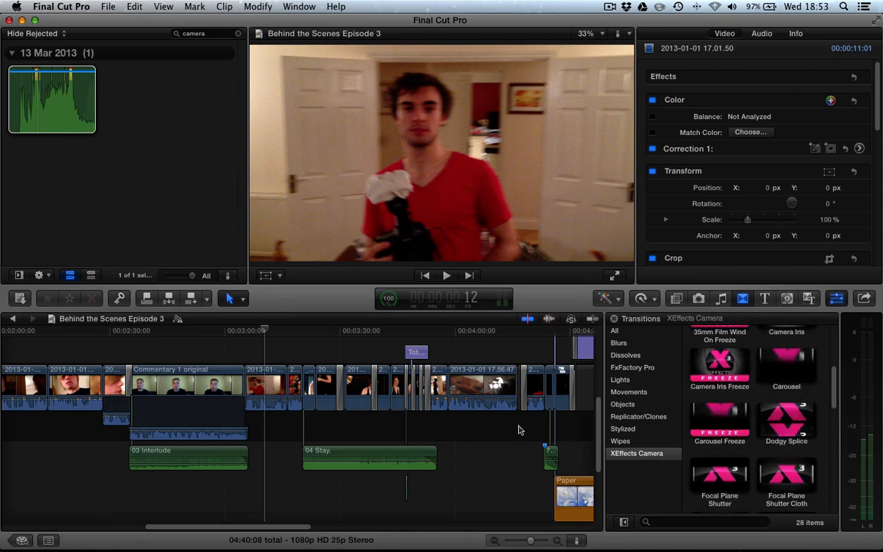
# - Play the timeline from the start of the second 2013-01-01 17.01.50 clip through the cut to the IMG4312 photo
pyautogui.click(288, 334)
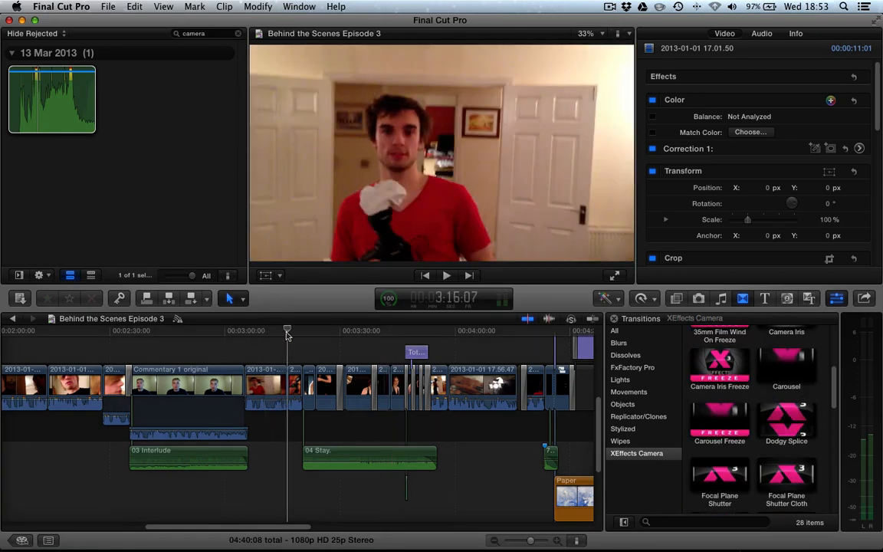
pyautogui.moveTo(287, 335); pyautogui.dragTo(300, 334)
pyautogui.press('super+equal')
pyautogui.press('super+equal')
pyautogui.press('super+equal')
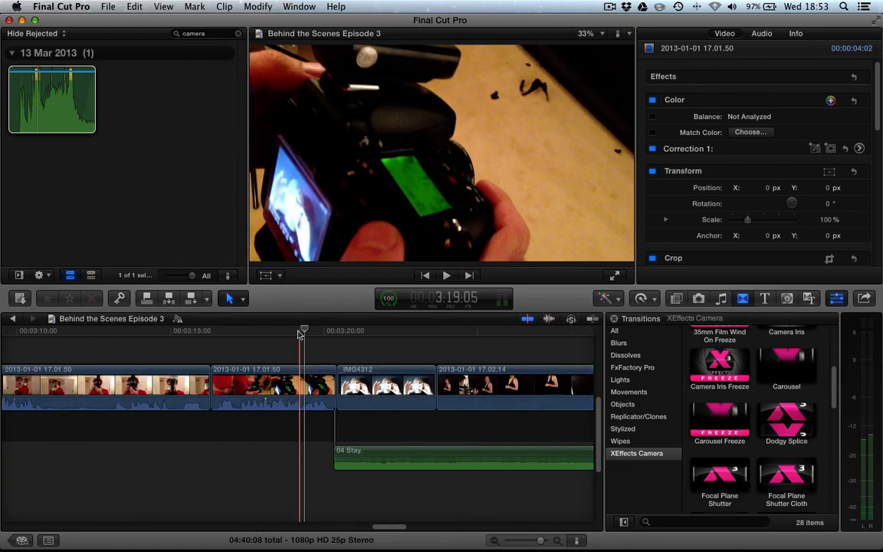
pyautogui.click(218, 342)
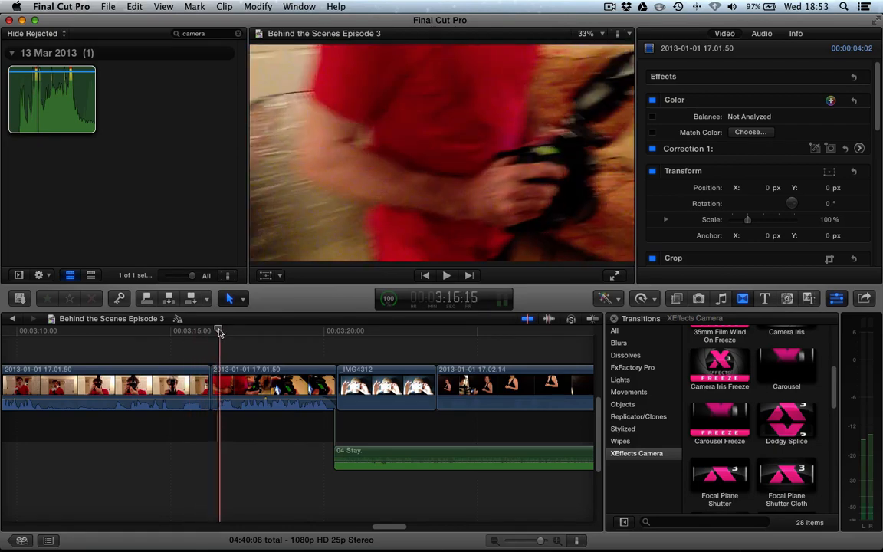
pyautogui.press('space')
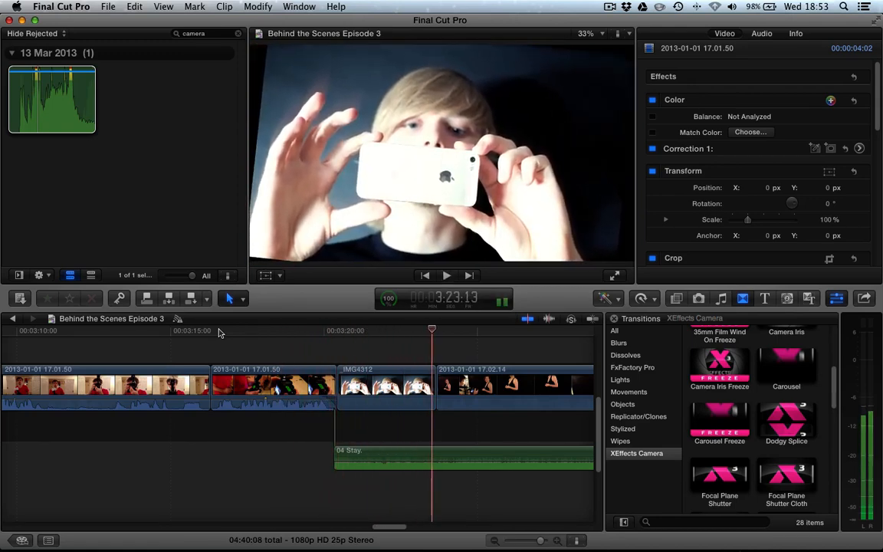
pyautogui.press('space')
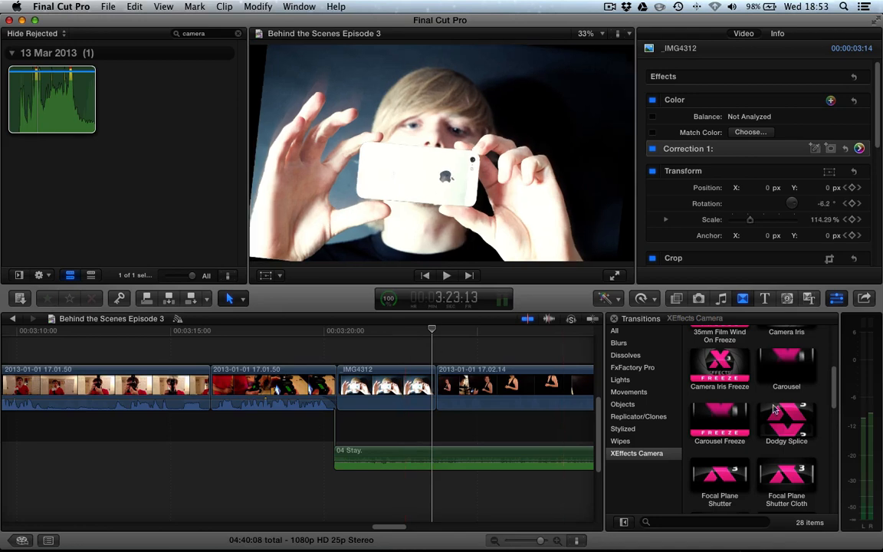
# - Add the Camera Iris transition at the cut between the second 2013-01-01 17.01.50 clip and the IMG4312 photo
pyautogui.scroll(5, 755, 381)
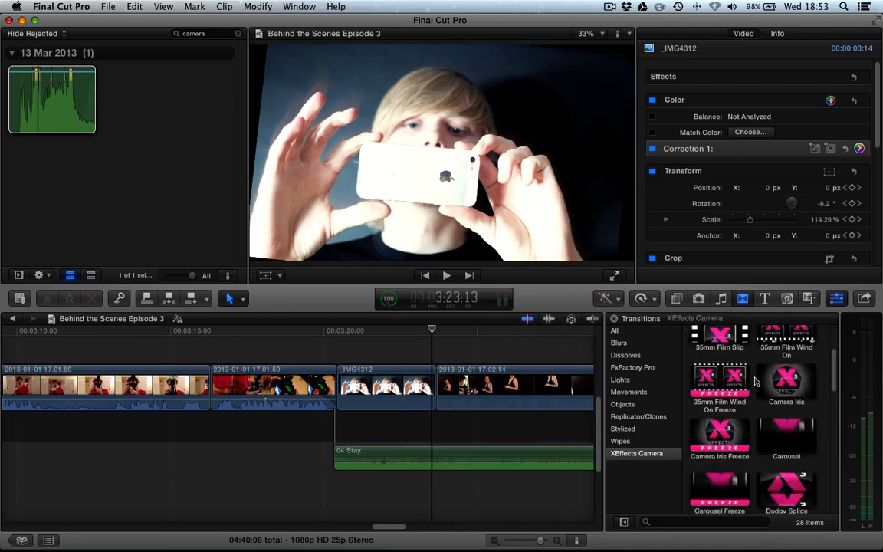
pyautogui.scroll(-2, 770, 370)
pyautogui.click(793, 374)
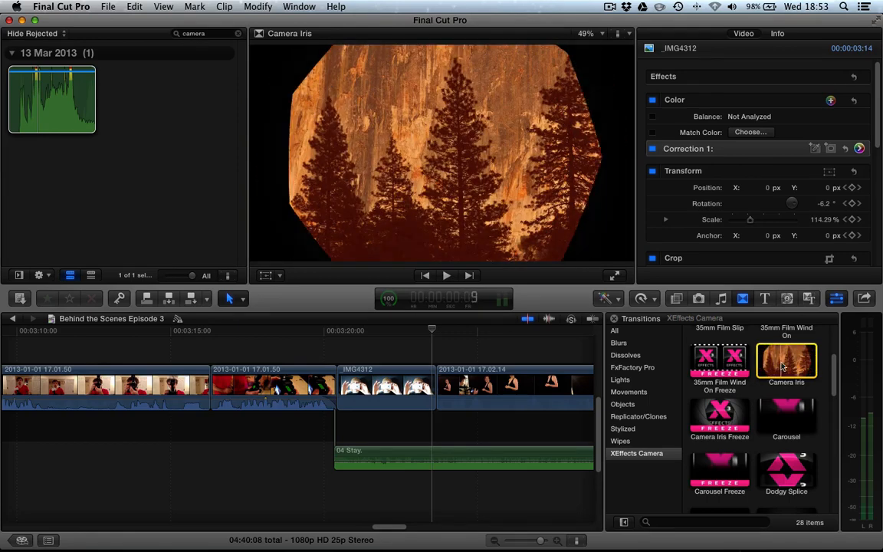
pyautogui.moveTo(789, 365); pyautogui.dragTo(342, 384)
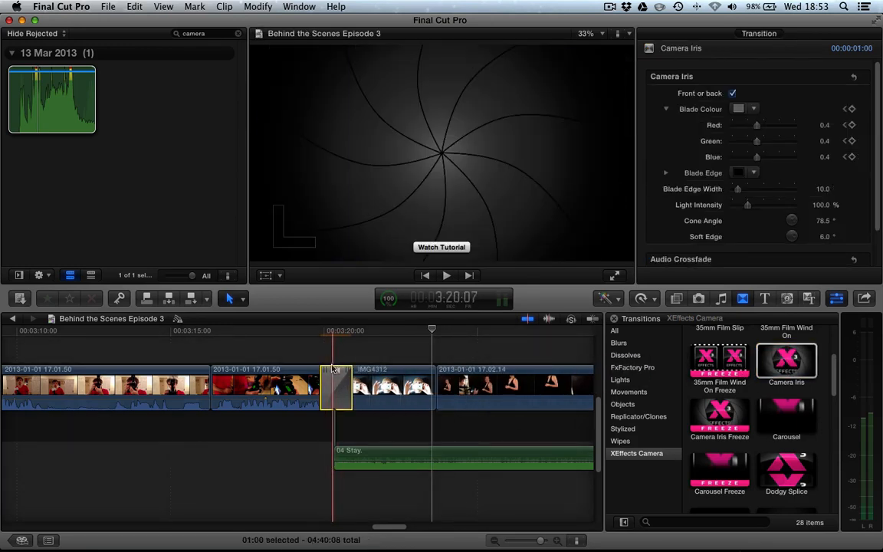
# - Shorten the Camera Iris transition to 16 frames in the Precision Editor
pyautogui.doubleClick(335, 373)
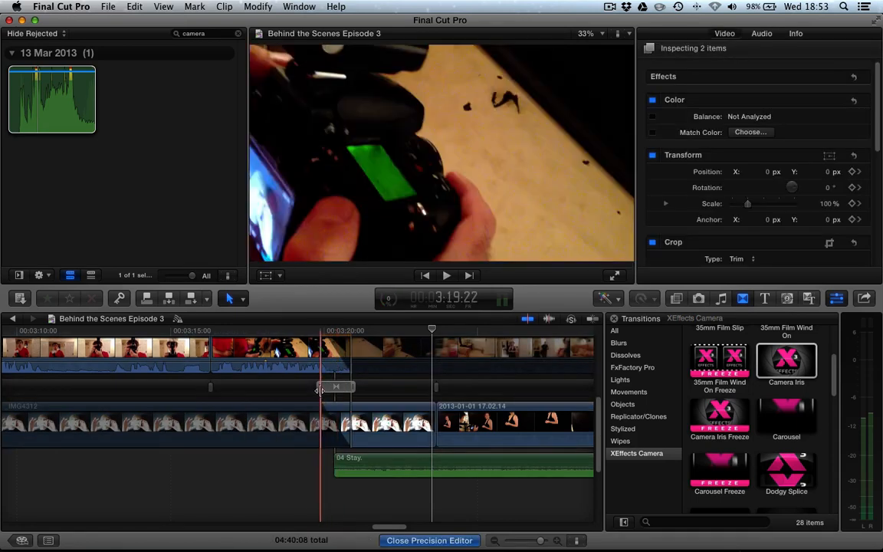
pyautogui.moveTo(319, 389); pyautogui.dragTo(330, 390)
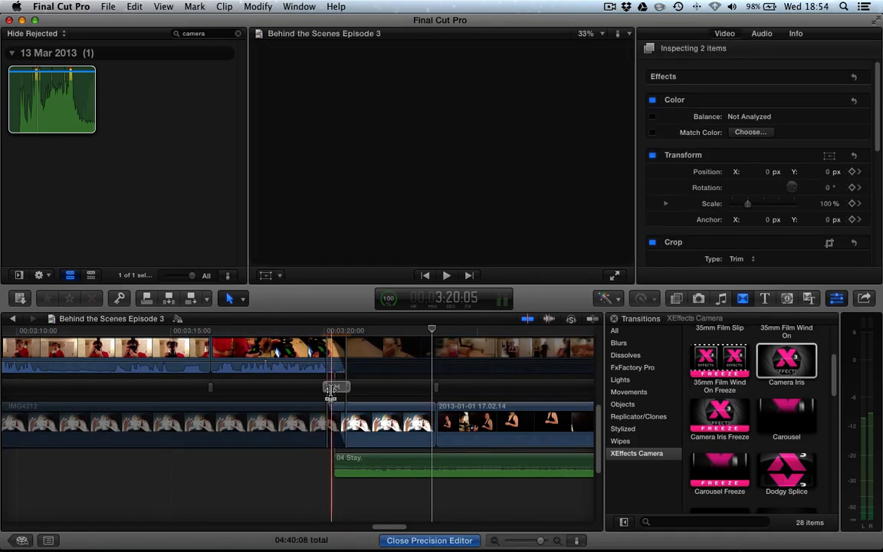
pyautogui.doubleClick(336, 387)
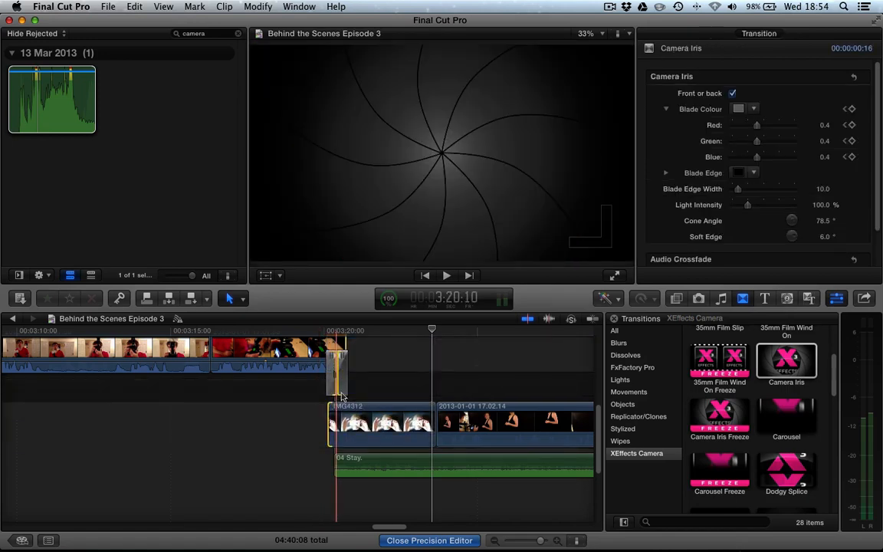
pyautogui.doubleClick(335, 387)
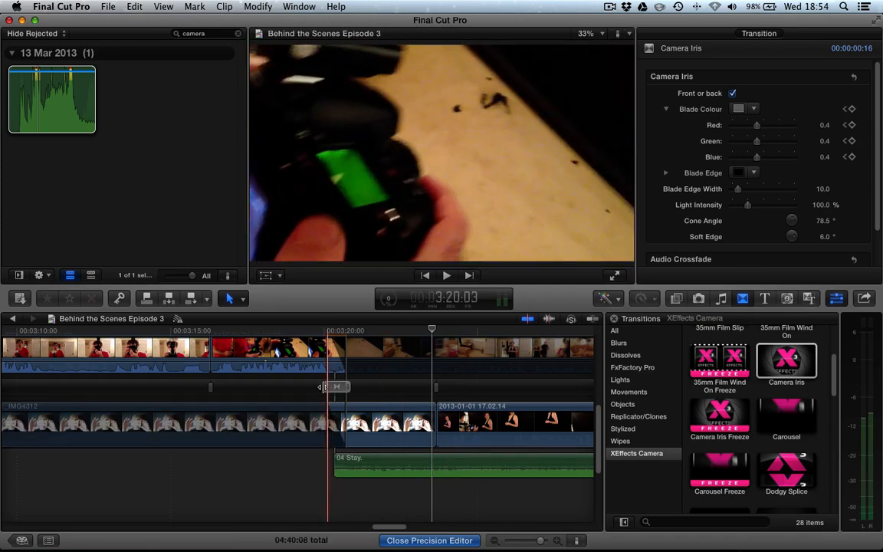
pyautogui.moveTo(322, 386); pyautogui.dragTo(328, 387)
# - Step frame by frame through the shortened Camera Iris transition to check how the iris closes and opens
pyautogui.click(328, 334)
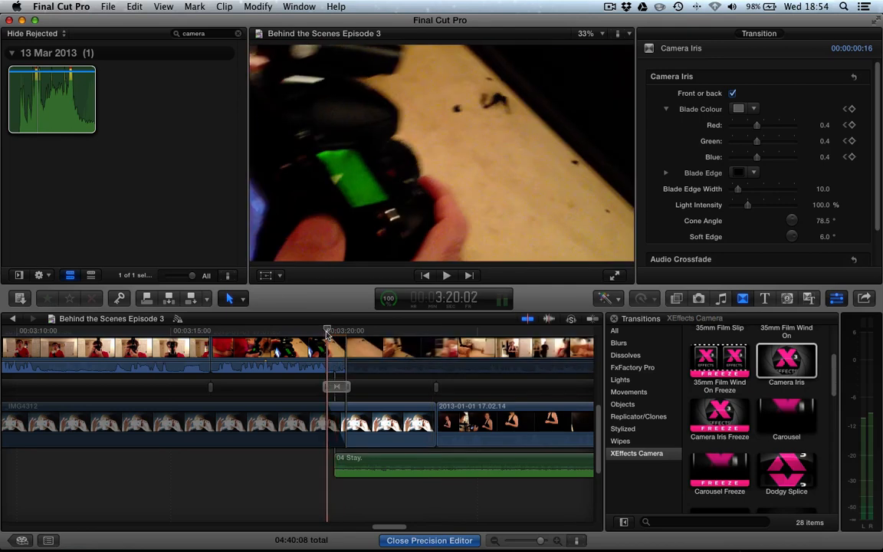
pyautogui.press('Right')
pyautogui.press('Right')
pyautogui.press('Right')
pyautogui.press('Right')
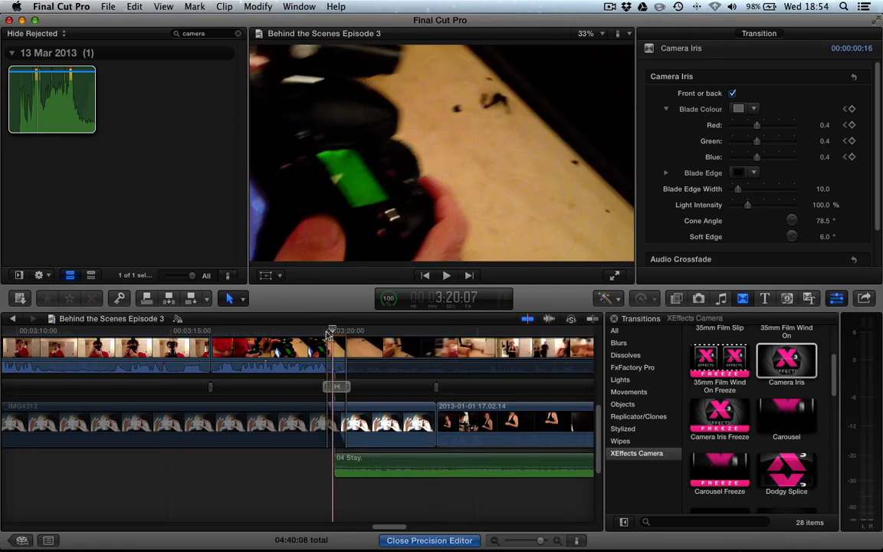
pyautogui.press('Right')
pyautogui.press('Right')
pyautogui.press('Right')
pyautogui.press('Right')
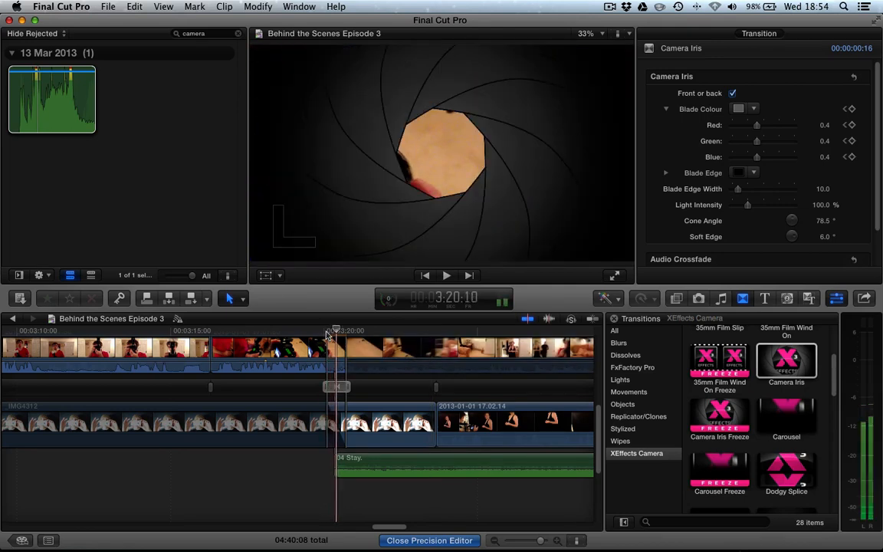
pyautogui.press('Right')
pyautogui.press('Right')
pyautogui.press('Right')
pyautogui.press('Right')
pyautogui.press('Right')
pyautogui.press('Right')
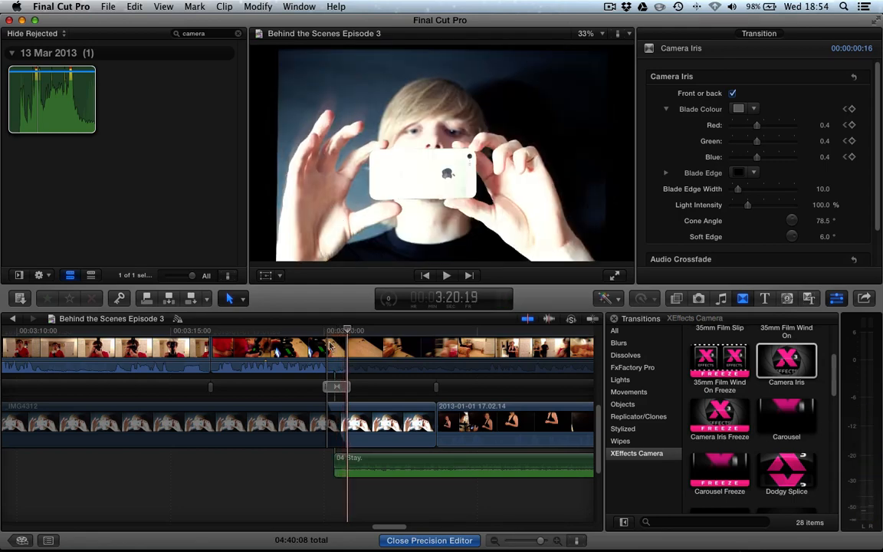
# - Close the Precision Editor and select the Camera Iris transition with the playhead parked at 3:20:09
pyautogui.click(335, 385)
pyautogui.doubleClick(336, 387)
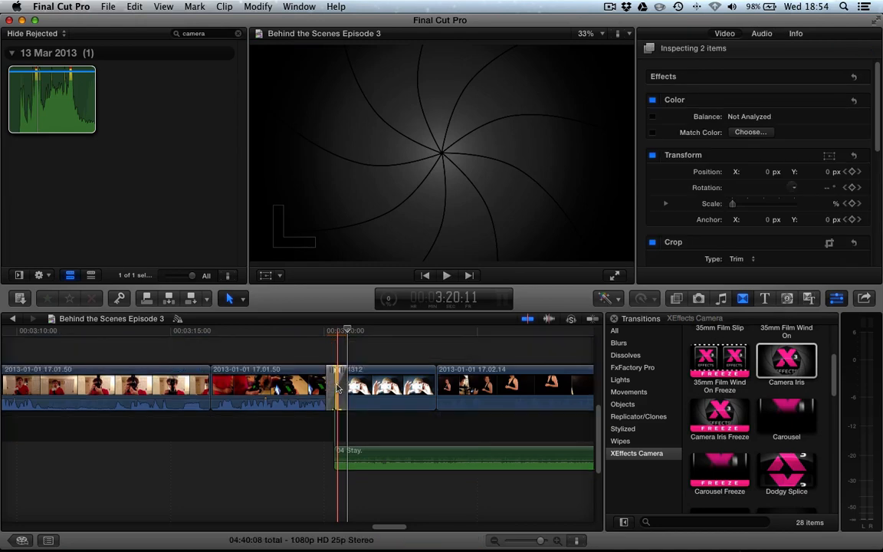
pyautogui.click(336, 356)
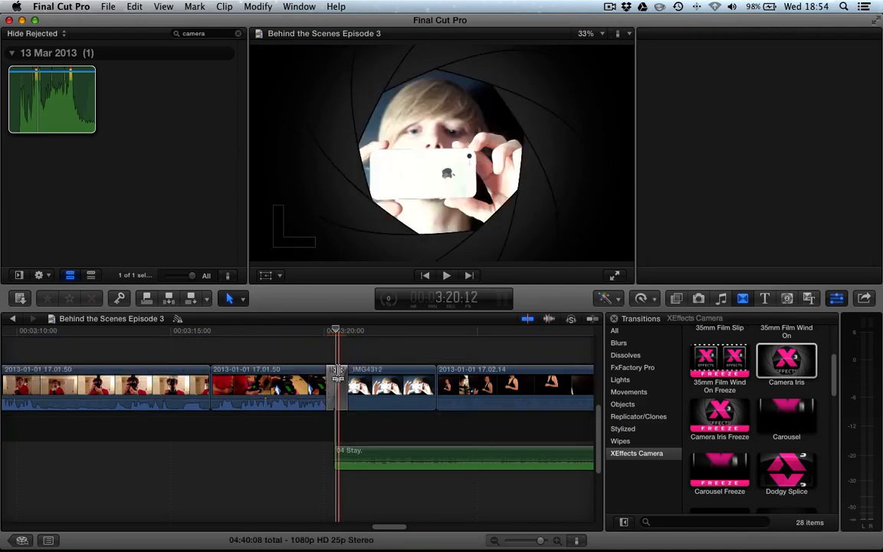
pyautogui.click(340, 393)
pyautogui.click(340, 390)
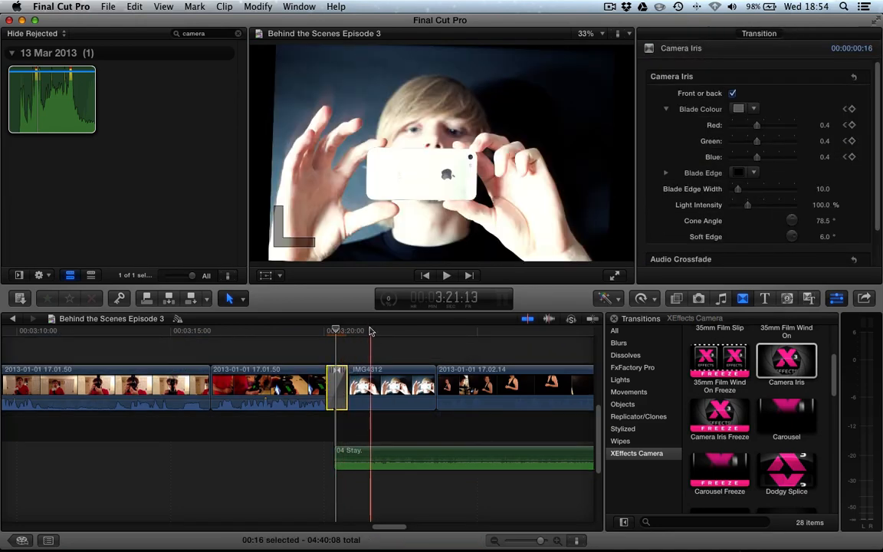
# - Look through the colour wheel, slider and palette pickers available for the Camera Iris transition's Blade Colour
pyautogui.click(838, 301)
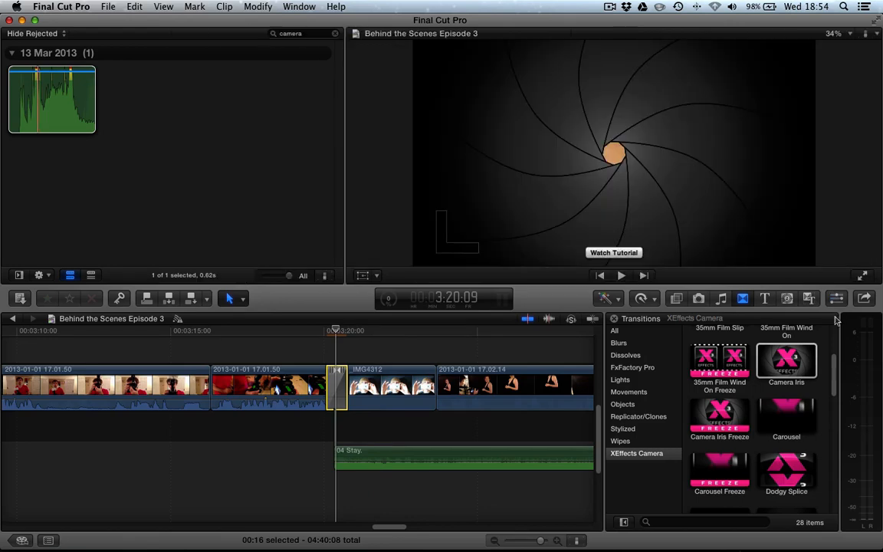
pyautogui.click(839, 300)
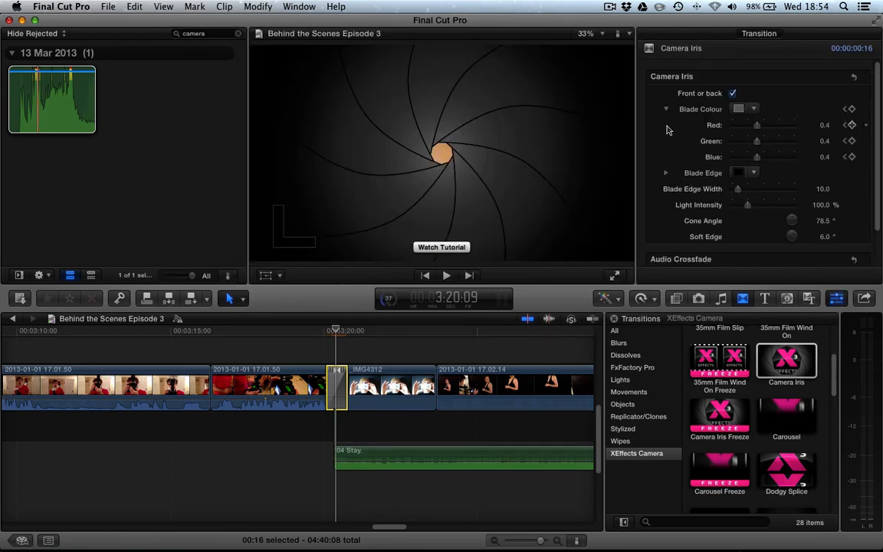
pyautogui.click(745, 109)
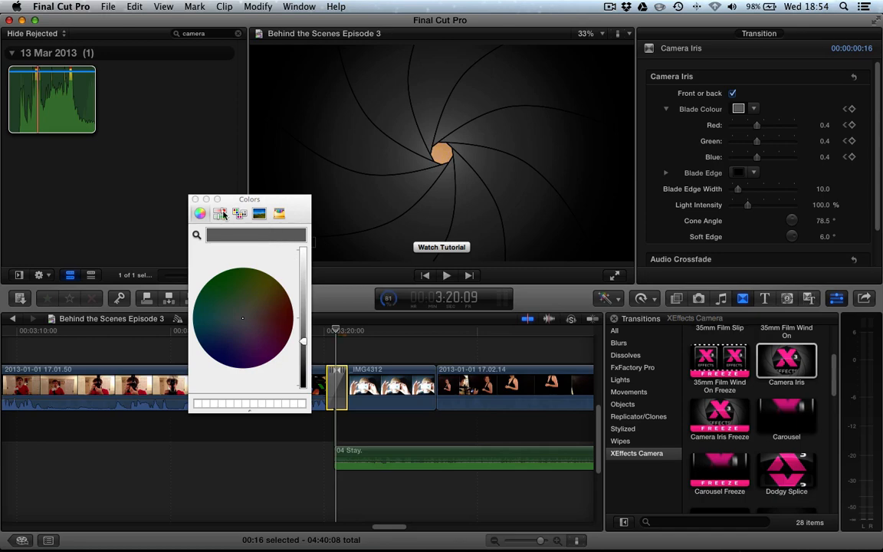
pyautogui.click(220, 213)
pyautogui.click(239, 213)
pyautogui.click(199, 213)
pyautogui.click(195, 200)
# - Adjust the Camera Iris transition with blade red at 0.45, Light Intensity at 96.98% and Soft Edge at 10°
pyautogui.moveTo(756, 125); pyautogui.dragTo(767, 126)
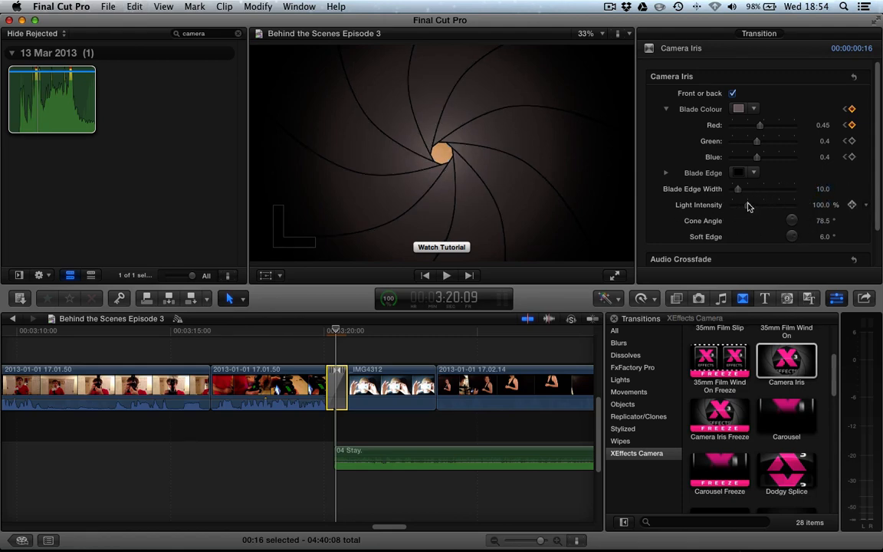
pyautogui.moveTo(748, 206)
pyautogui.mouseDown()
pyautogui.moveTo(757, 207)
pyautogui.moveTo(747, 207)
pyautogui.mouseUp()
pyautogui.click(826, 237)
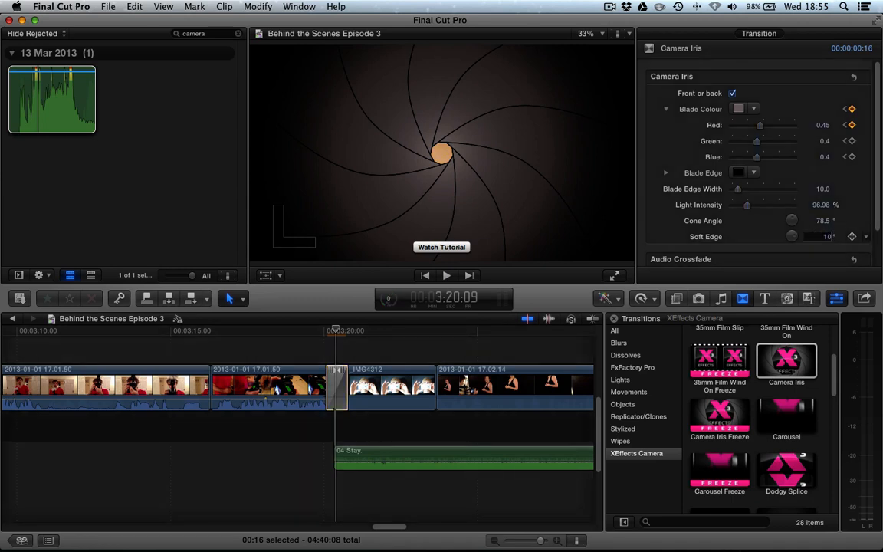
pyautogui.write('10')
pyautogui.press('Return')
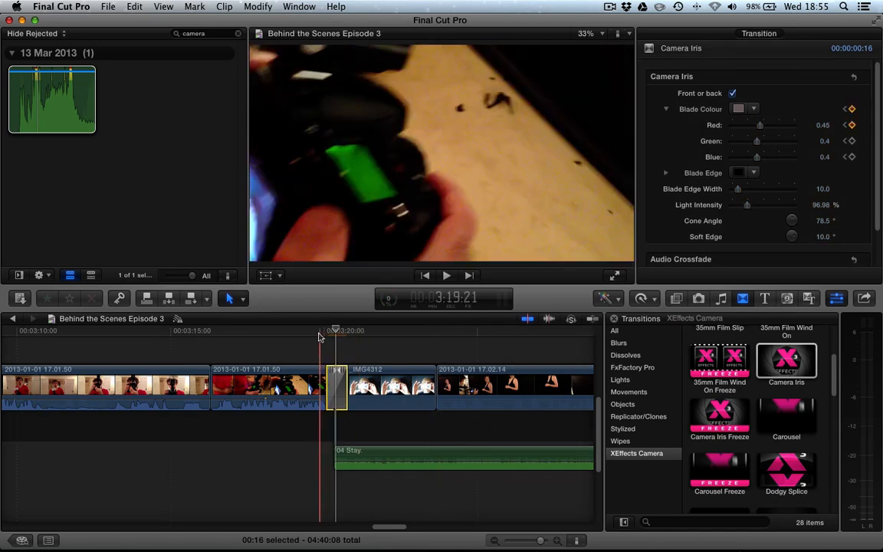
# - Play the sequence from 3:18:17 through the Camera Iris transition to review the adjusted look
pyautogui.click(284, 336)
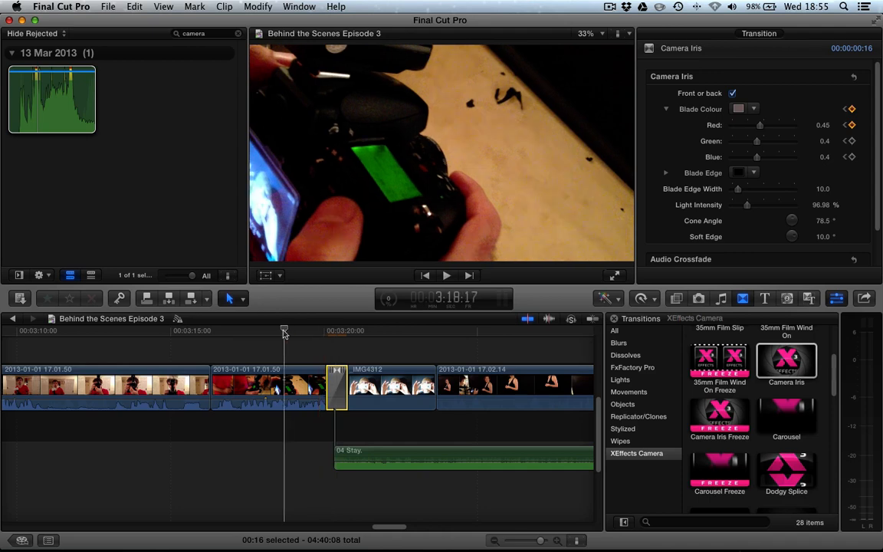
pyautogui.click(449, 276)
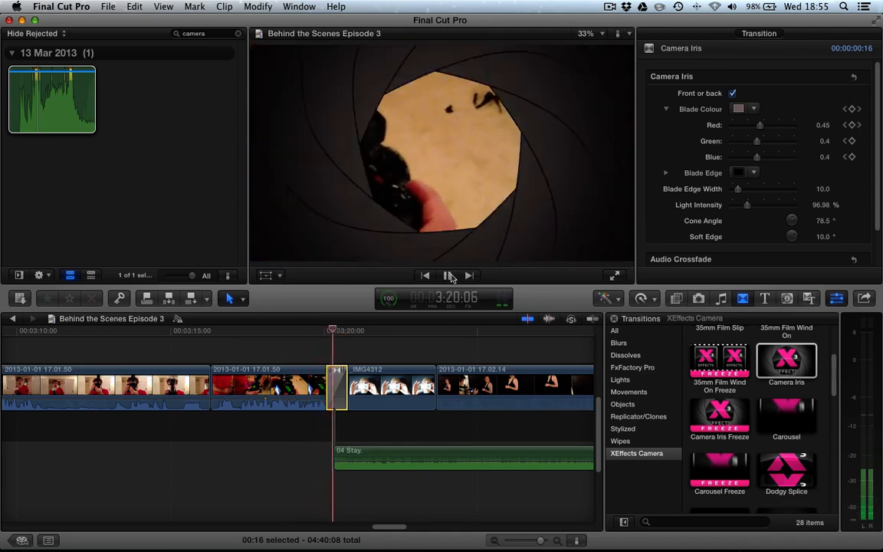
pyautogui.press('space')
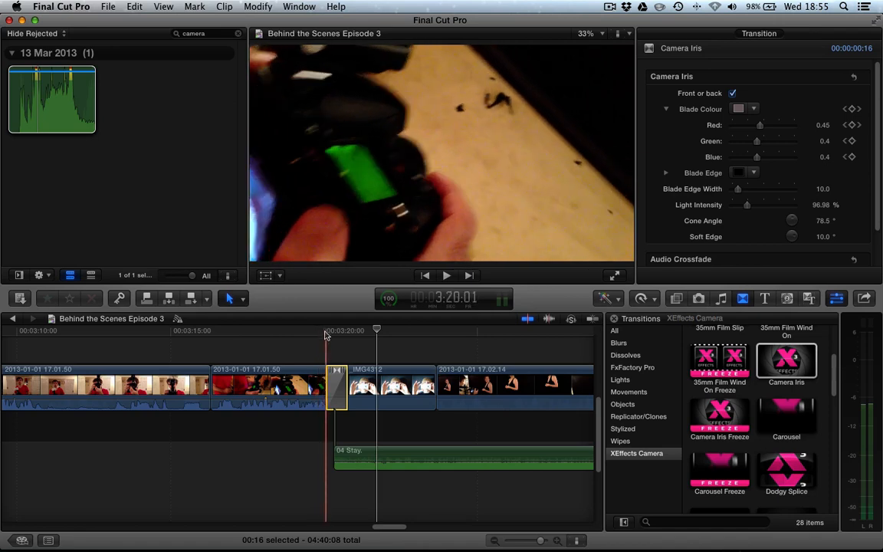
# - Connect the camera-snap1 sound effect below the 04 Stay music, at the start of the Camera Iris transition near 3:20:01
pyautogui.click(326, 335)
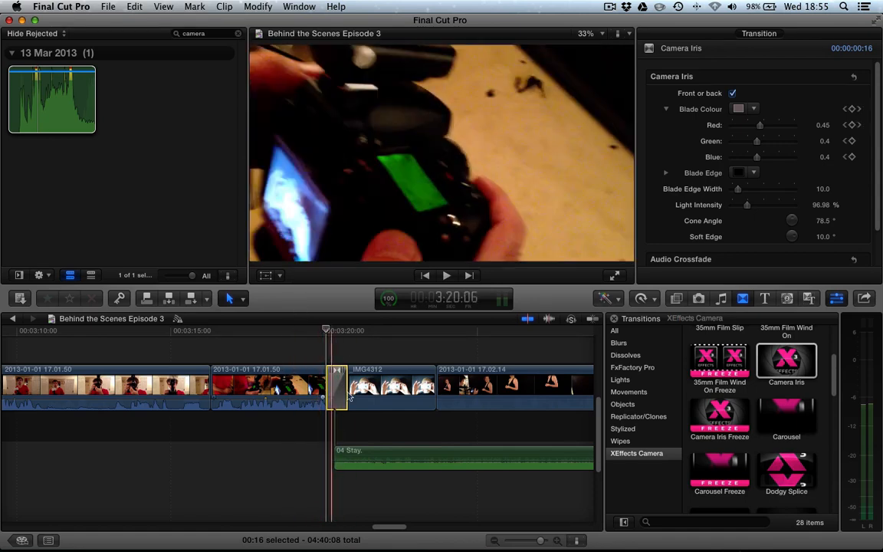
pyautogui.click(68, 104)
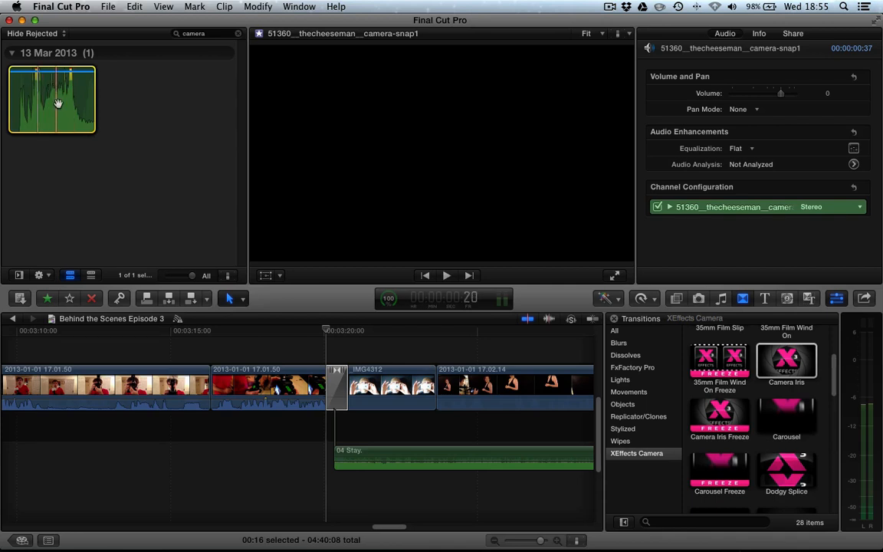
pyautogui.moveTo(50, 102); pyautogui.dragTo(332, 492)
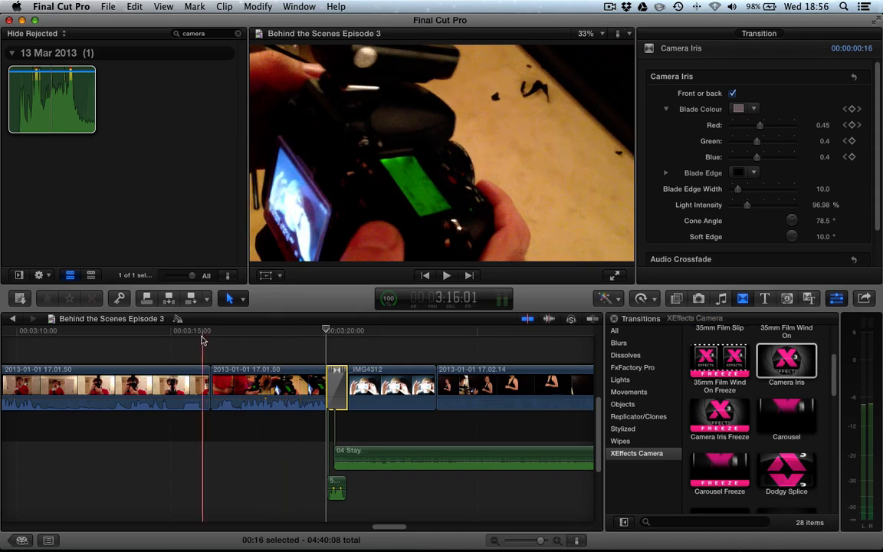
# - Play the sequence from 3:16:19 past the transition to hear the camera sound with the music
pyautogui.click(224, 341)
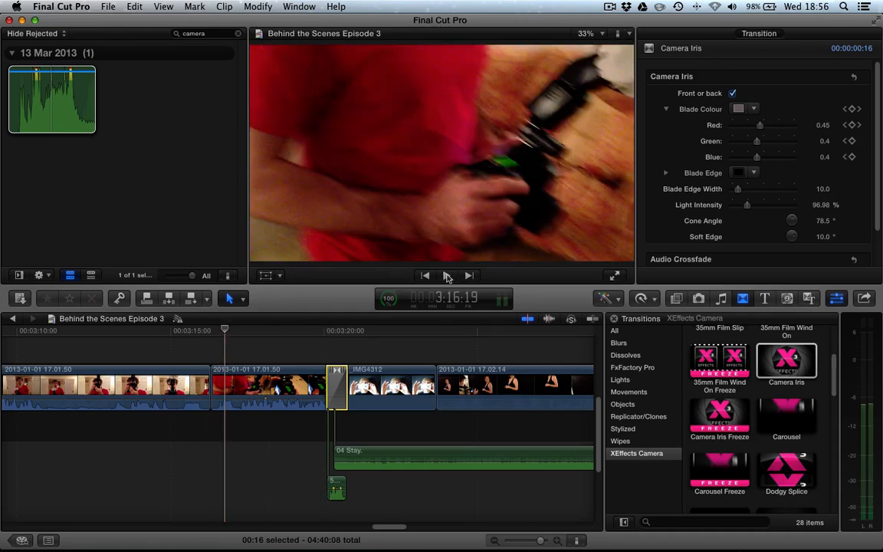
pyautogui.click(447, 276)
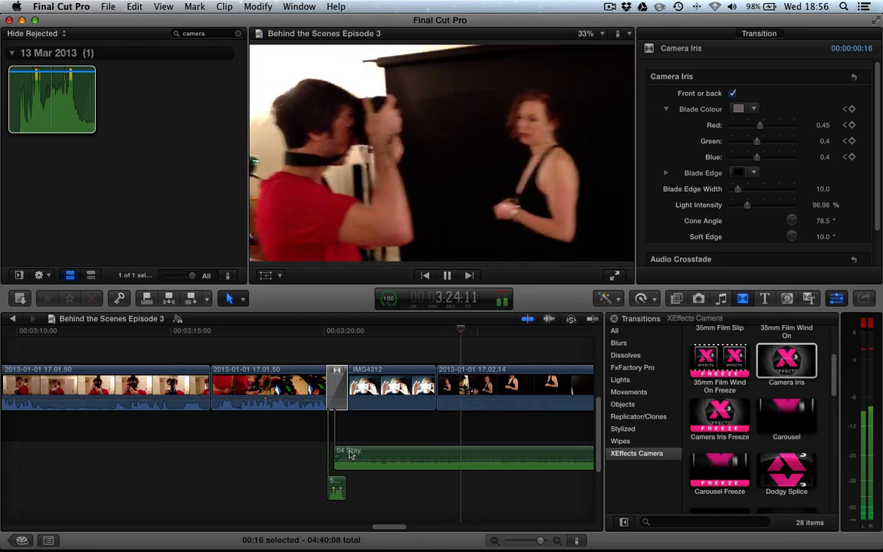
pyautogui.press('space')
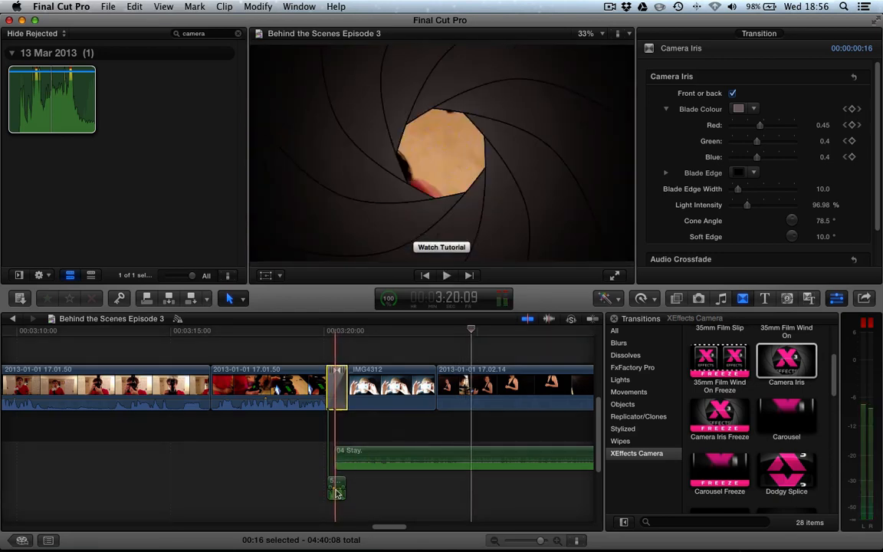
# - Lower the camera sound clip's volume and play from 3:19:13 to check its level over the transition
pyautogui.moveTo(336, 487); pyautogui.dragTo(336, 490)
pyautogui.click(308, 332)
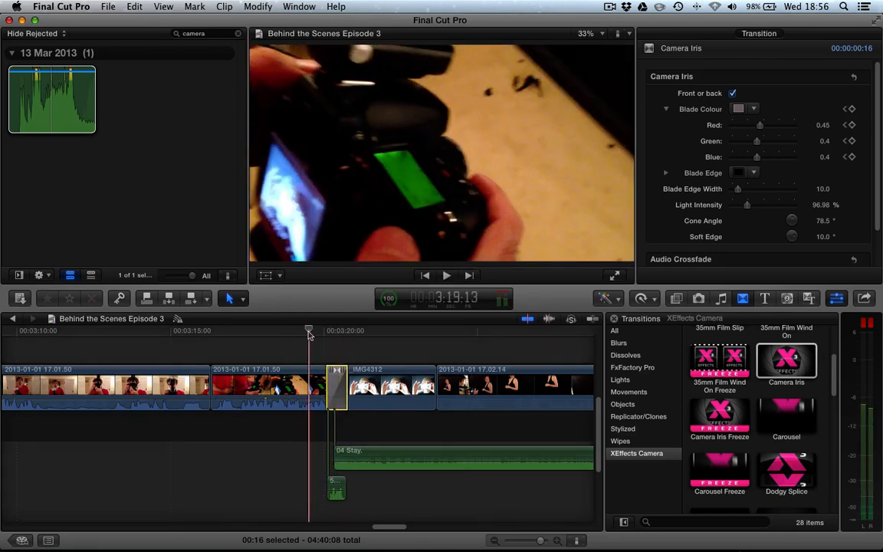
pyautogui.press('space')
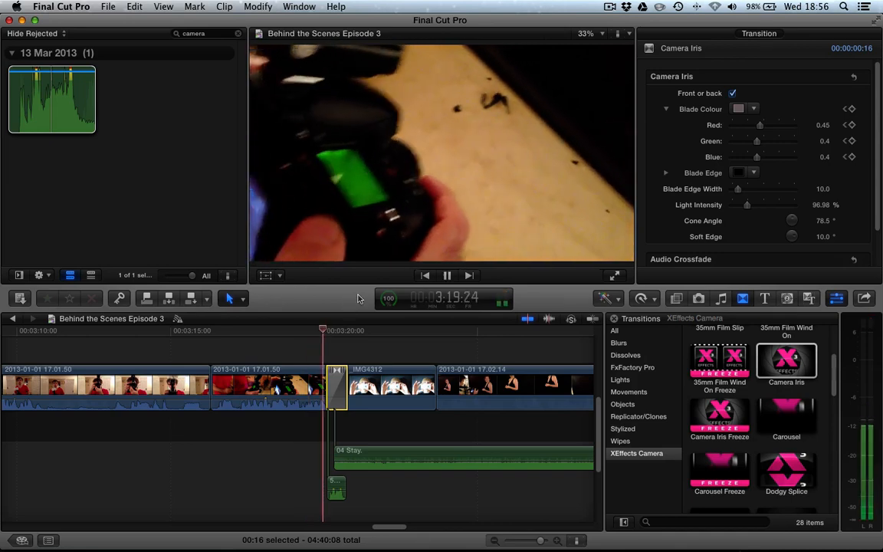
pyautogui.press('space')
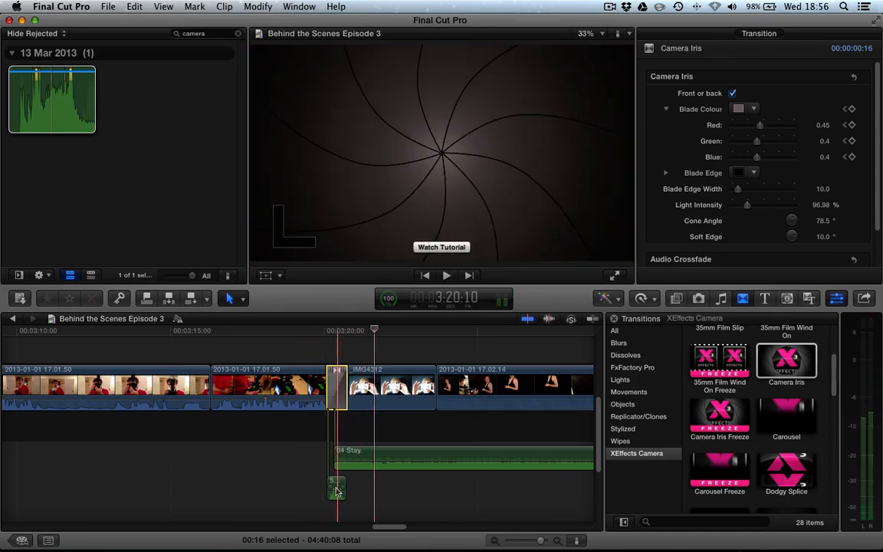
# - Fine-tune the camera sound clip's volume and replay the transition from 3:19:20
pyautogui.moveTo(334, 490); pyautogui.dragTo(335, 488)
pyautogui.click(317, 331)
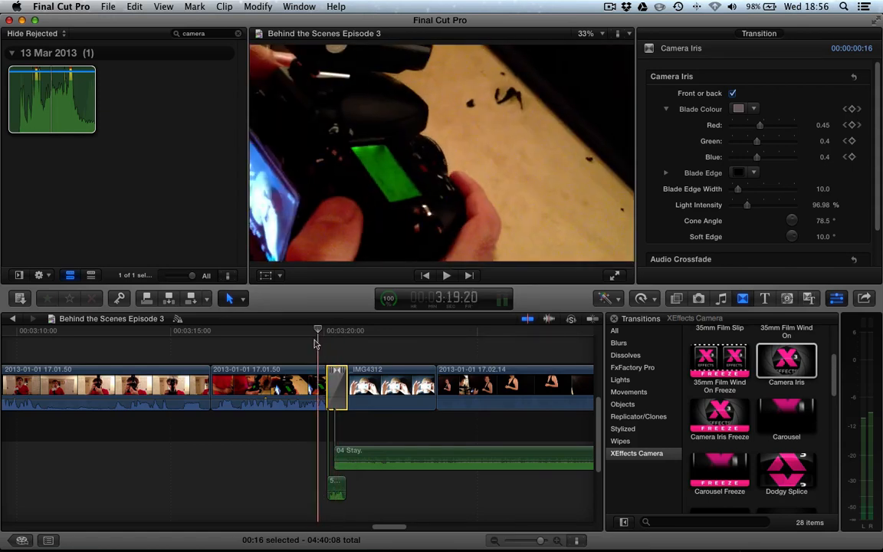
pyautogui.press('space')
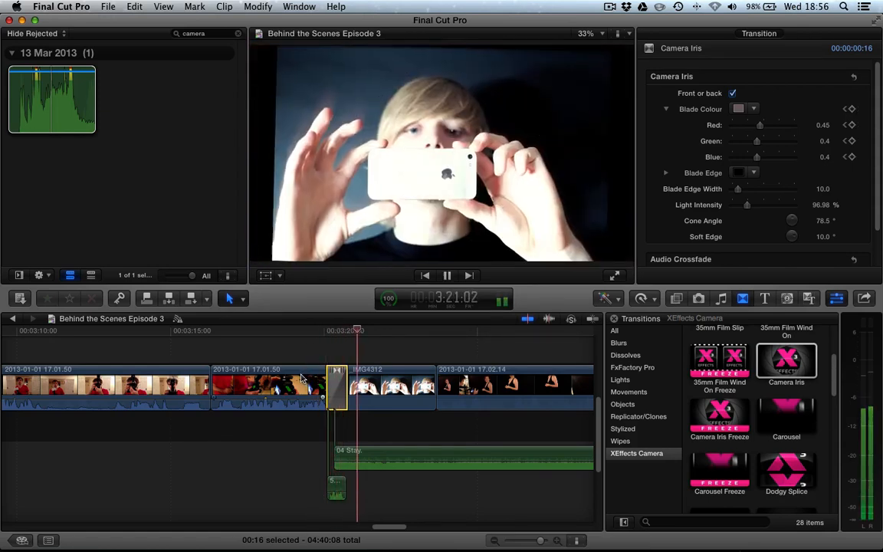
pyautogui.press('space')
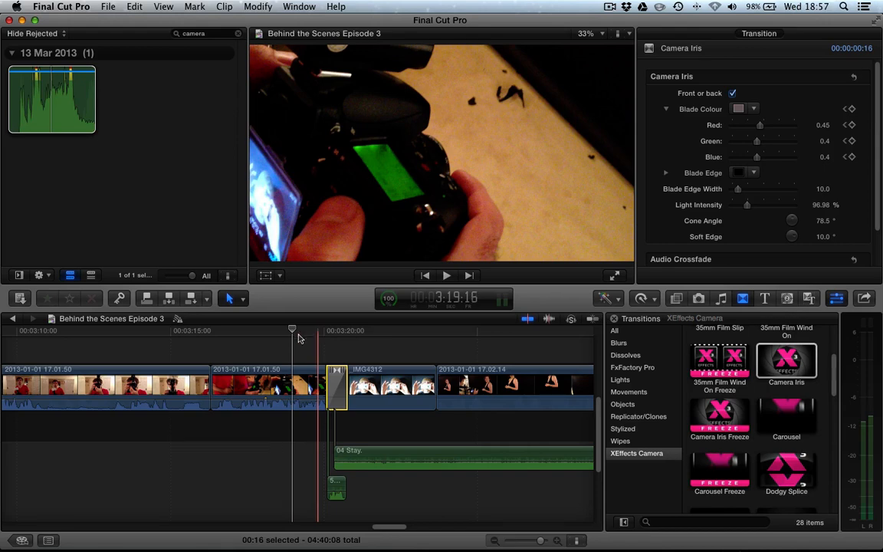
# - Add the 35mm Film Wind On transition at the cut between Commentary 1 original and the first 2013-01-01 17.01.50 clip
pyautogui.hscroll(-6, 262, 344)
pyautogui.hscroll(-3, 262, 344)
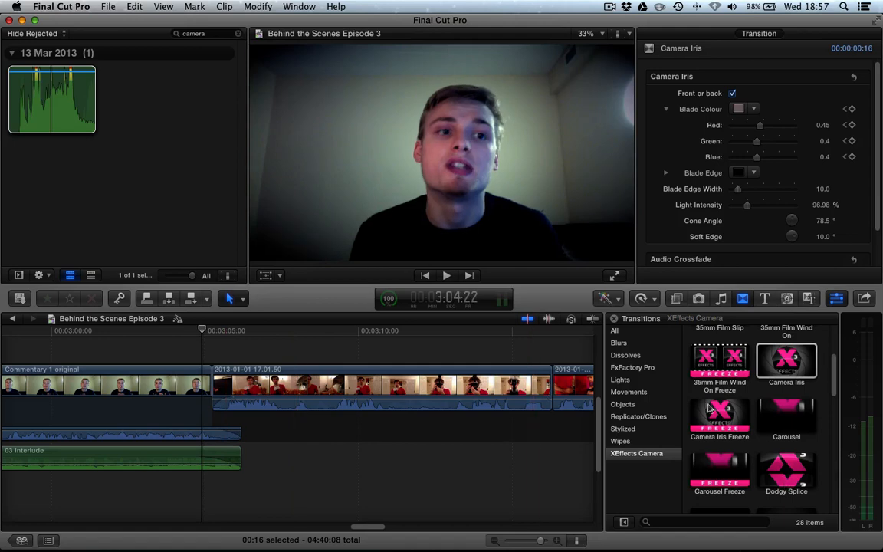
pyautogui.scroll(-5, 709, 448)
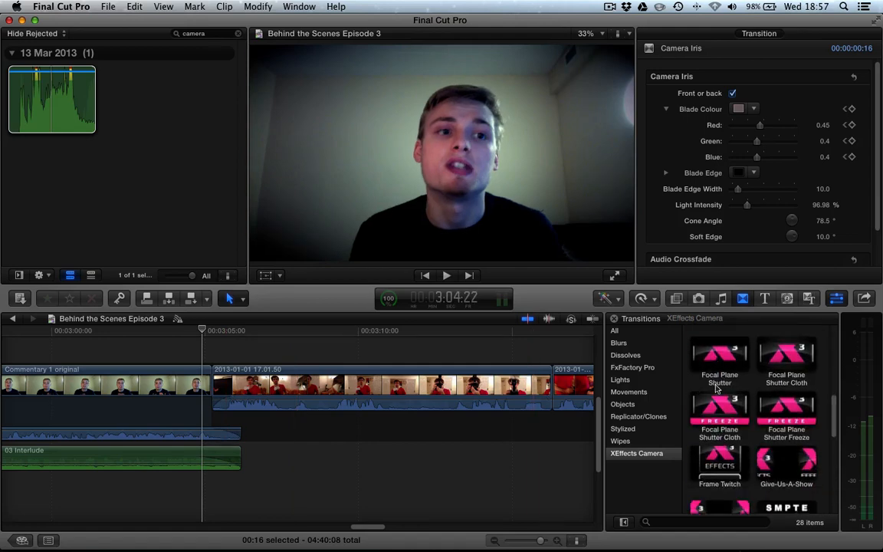
pyautogui.scroll(-3, 717, 389)
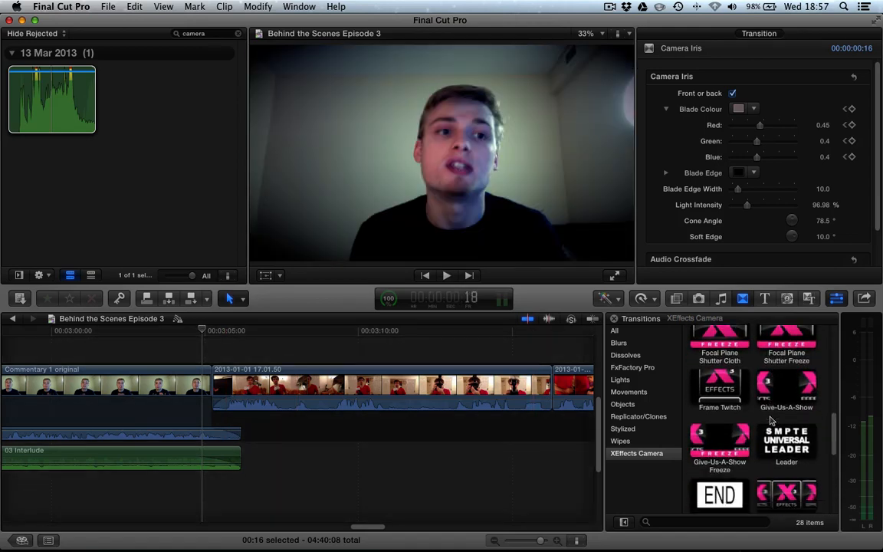
pyautogui.scroll(-2, 771, 420)
pyautogui.scroll(5, 778, 420)
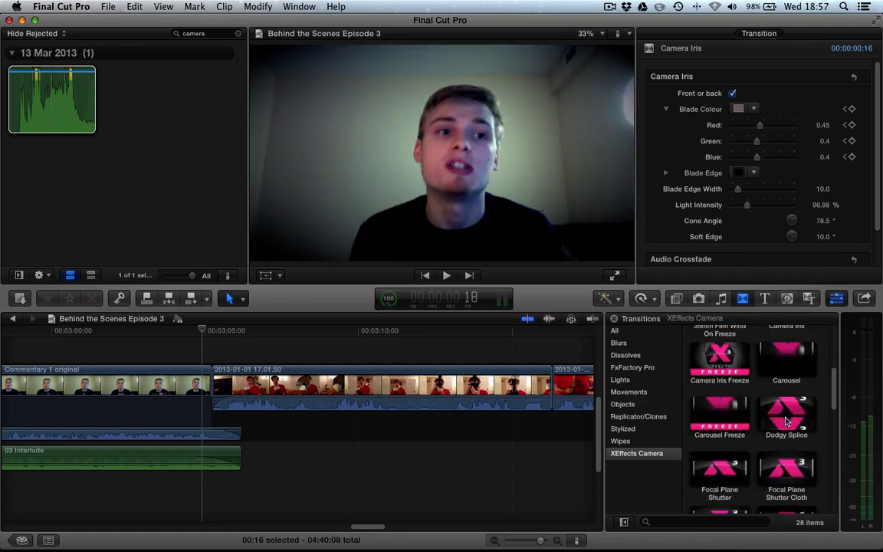
pyautogui.scroll(4, 786, 420)
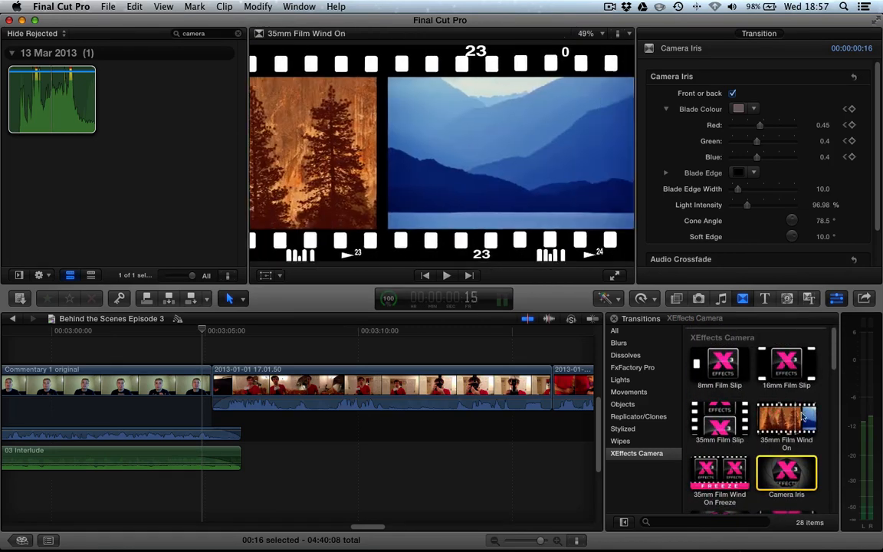
pyautogui.moveTo(803, 416); pyautogui.dragTo(208, 383)
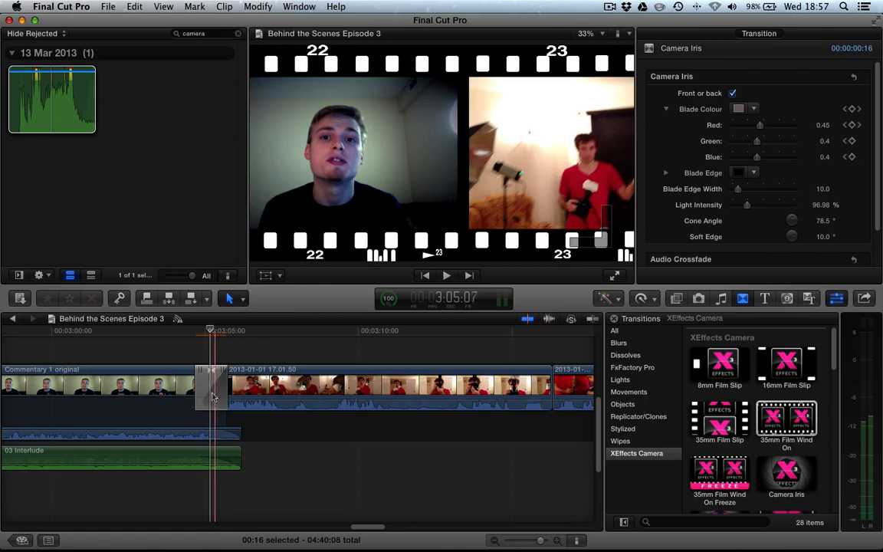
# - Play the 35mm Film Wind On transition from 3:04:06 and scrub through it to examine the film frames
pyautogui.click(183, 332)
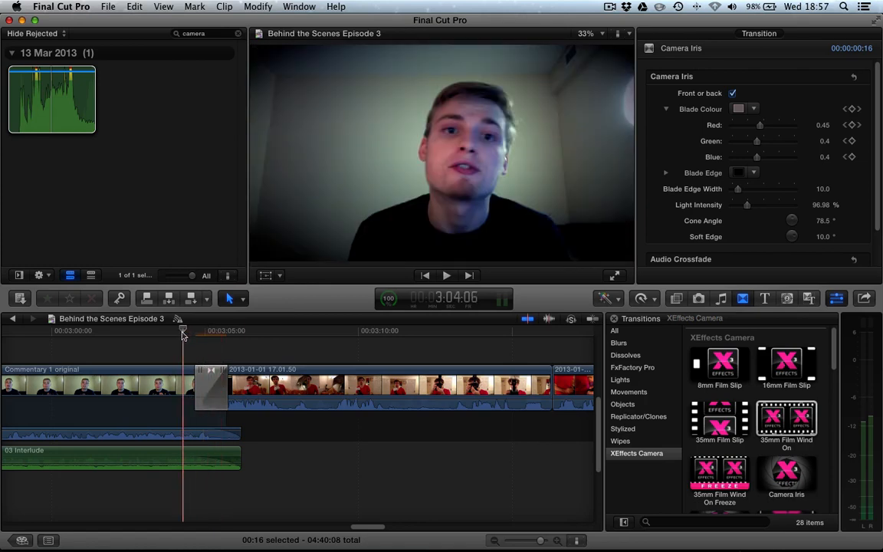
pyautogui.press('space')
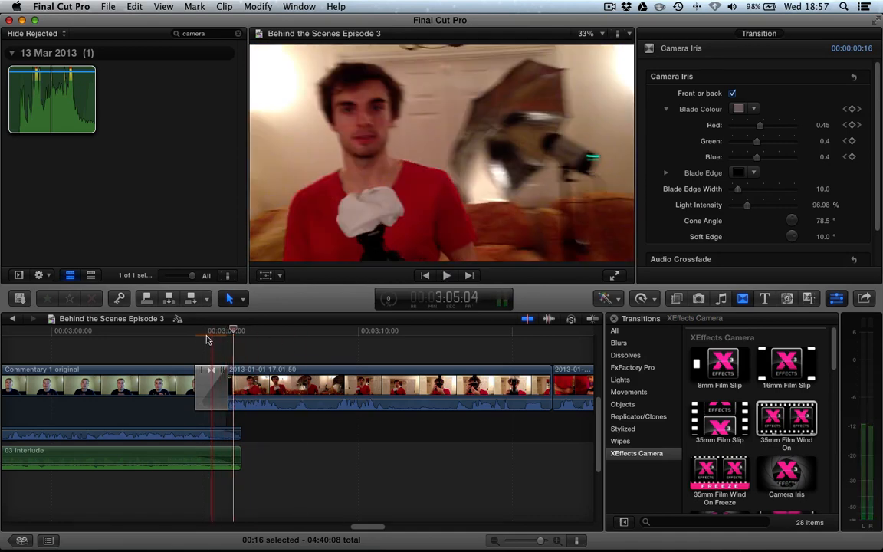
pyautogui.moveTo(190, 331); pyautogui.dragTo(218, 331)
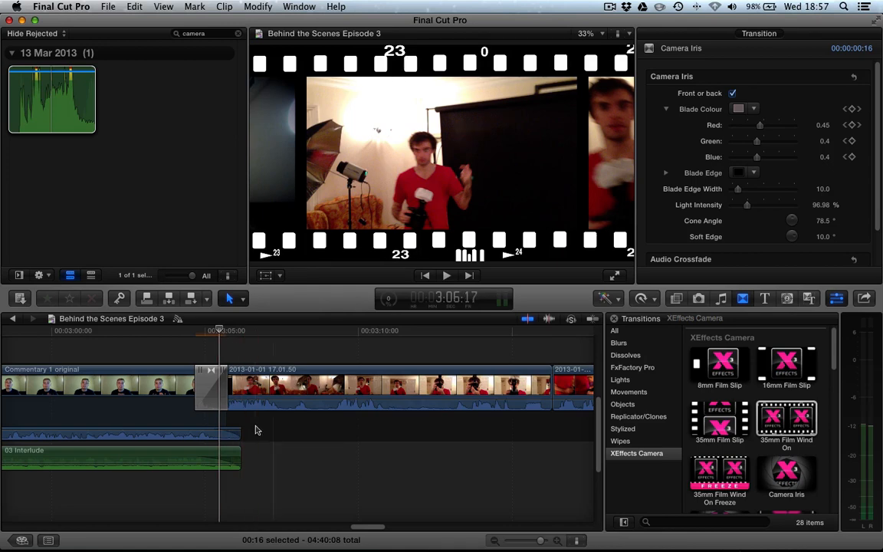
pyautogui.click(213, 331)
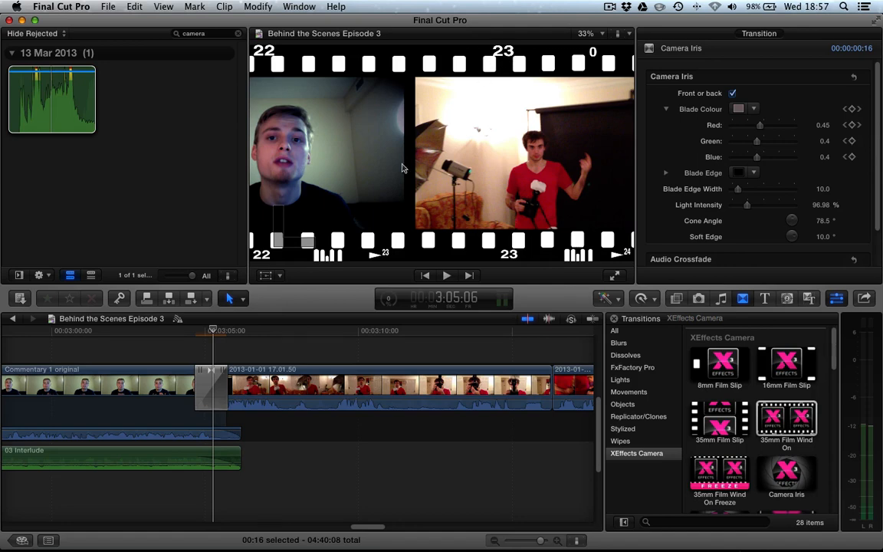
# - Select the 35mm Film Wind On transition and move its frame marker 2 to about 3:12:00 in the 2013-01-01 17.01.50 clip
pyautogui.click(215, 394)
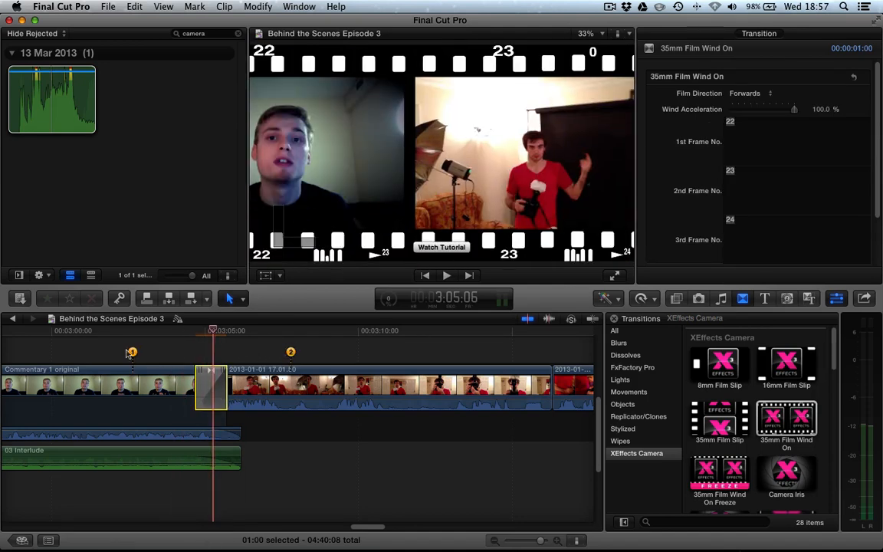
pyautogui.click(205, 331)
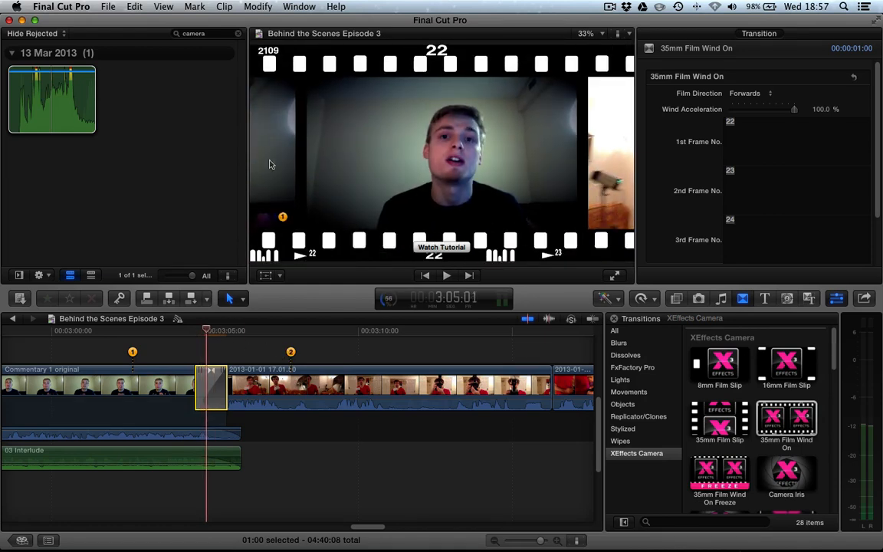
pyautogui.click(219, 331)
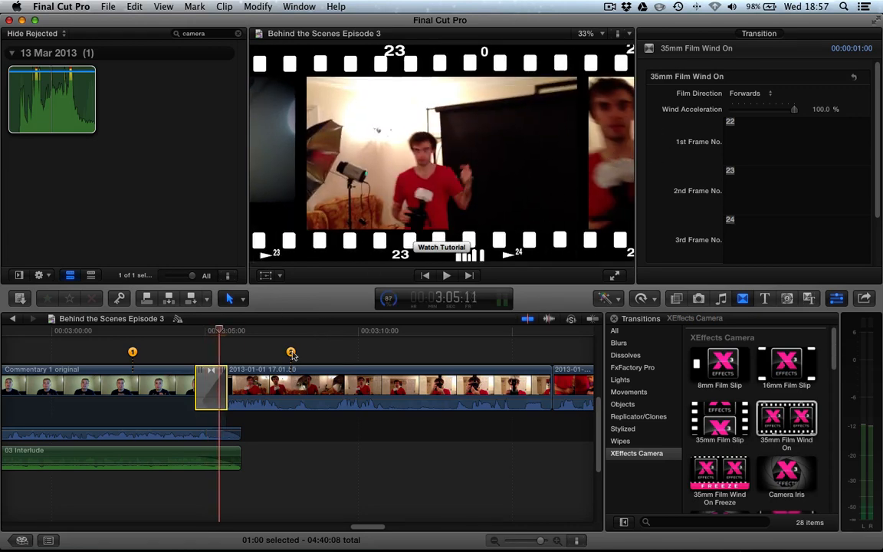
pyautogui.moveTo(291, 354); pyautogui.dragTo(415, 354)
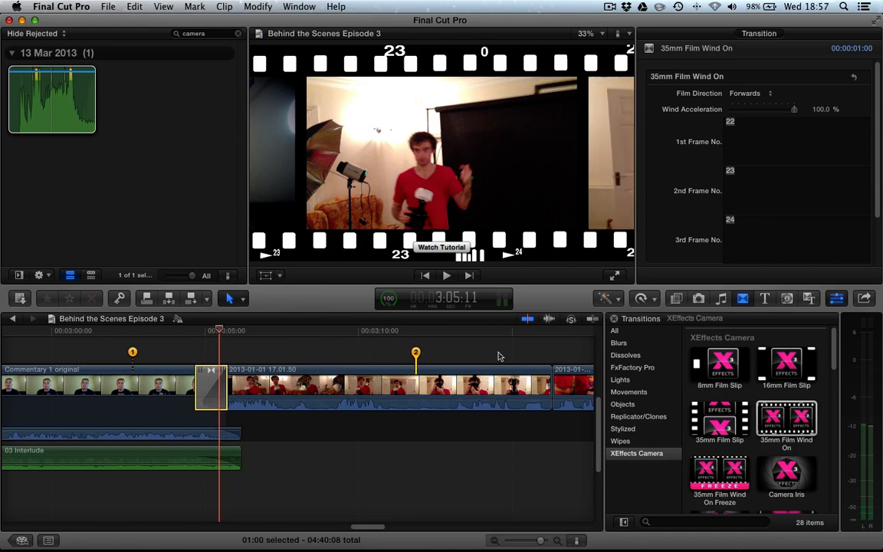
# - Move the 35mm Film Wind On transition's frame marker 2 to about 3:13:20 and check the film frames at 3:04:23
pyautogui.moveTo(498, 356)
pyautogui.mouseDown()
pyautogui.moveTo(569, 356)
pyautogui.moveTo(474, 360)
pyautogui.mouseUp()
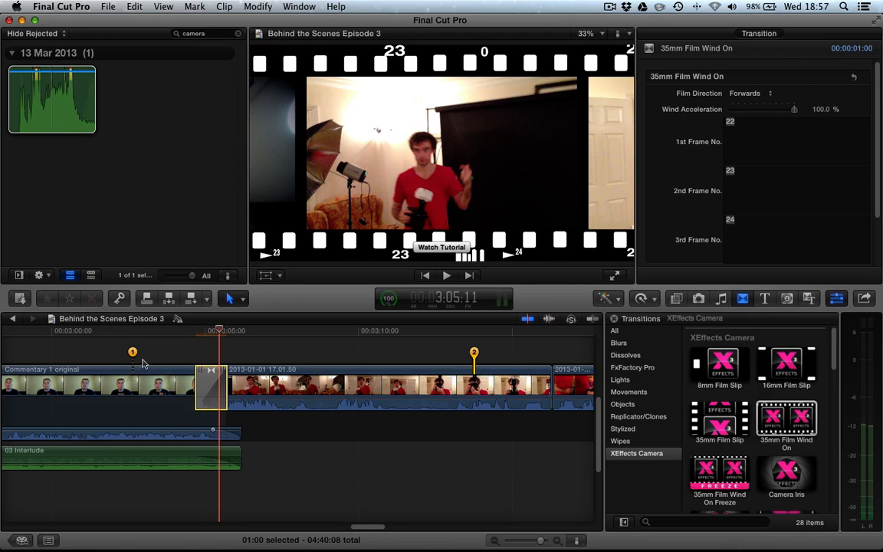
pyautogui.hscroll(-10, 132, 373)
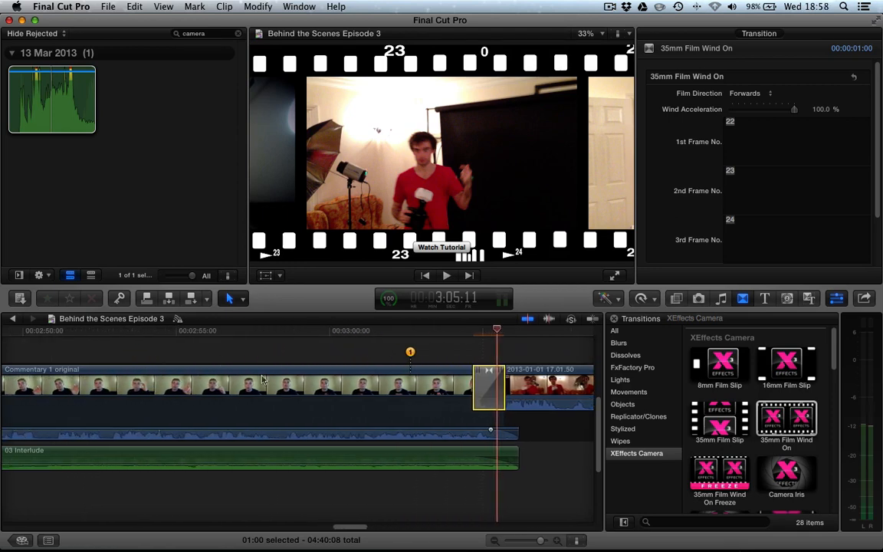
pyautogui.click(481, 333)
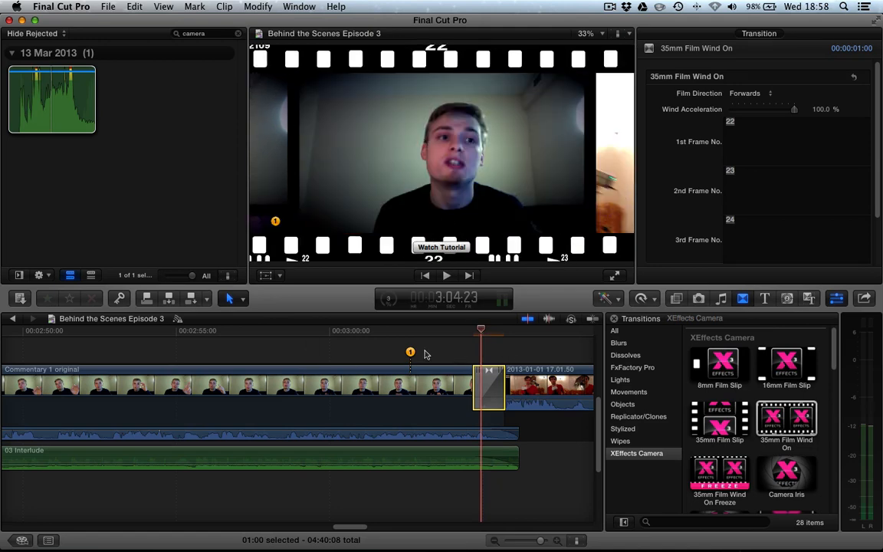
pyautogui.hscroll(-1, 201, 351)
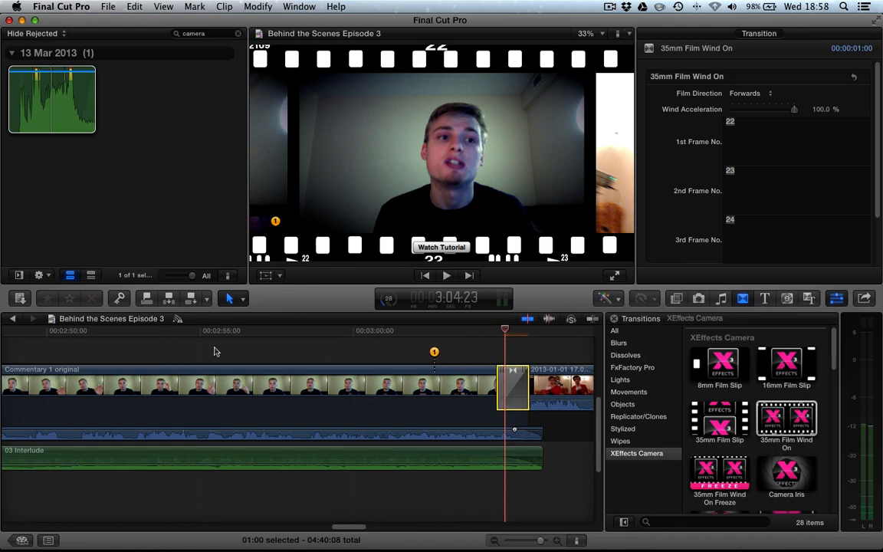
# - Reselect the 35mm Film Wind On transition, move its frame marker 1 to about 2:22 in the 2013-01-01 16.59.44 clip, and check the frames at 3:04:22
pyautogui.click(216, 350)
pyautogui.click(514, 395)
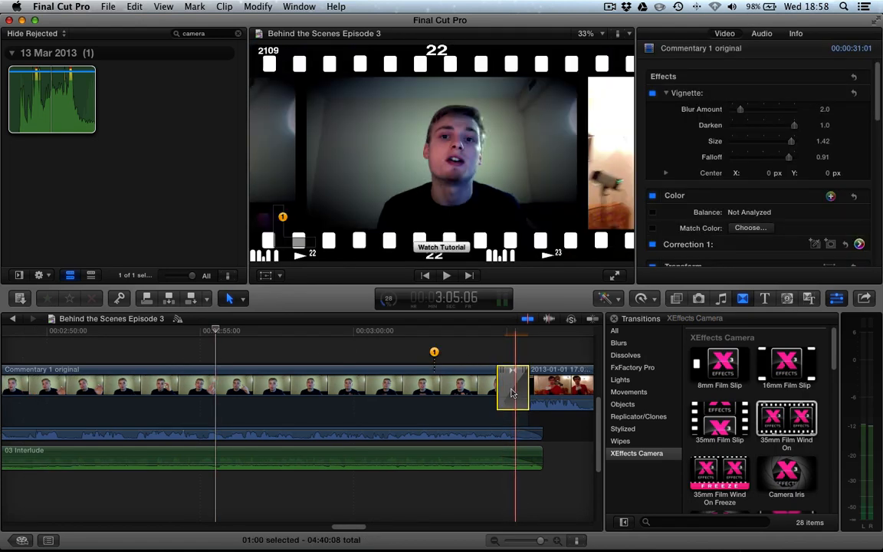
pyautogui.press('super+minus')
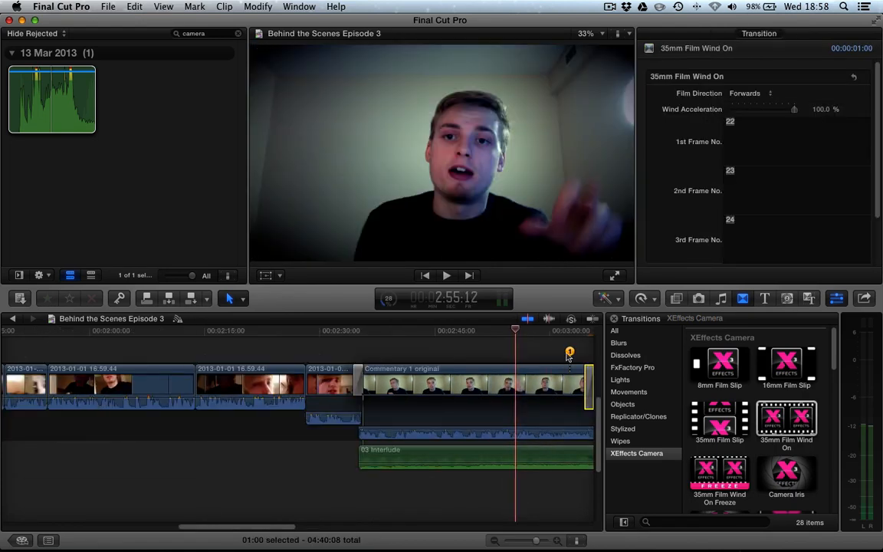
pyautogui.moveTo(570, 351); pyautogui.dragTo(263, 358)
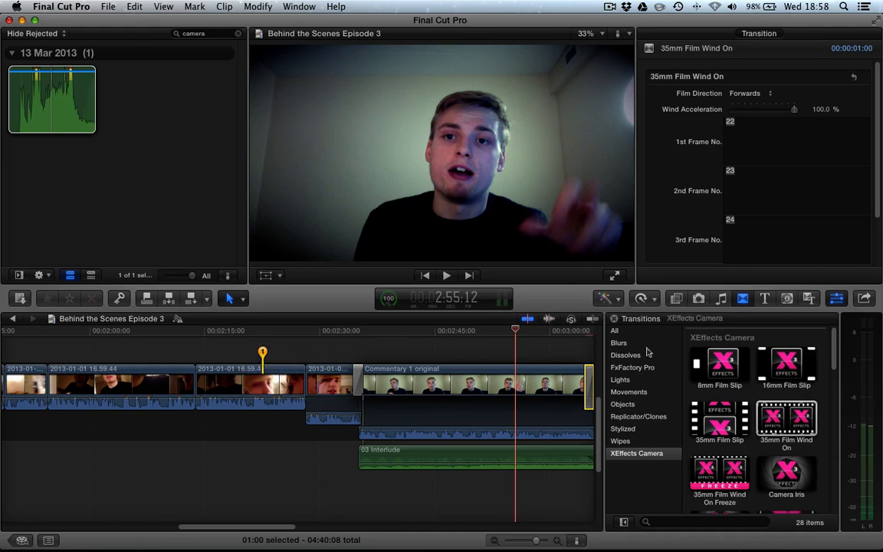
pyautogui.click(588, 332)
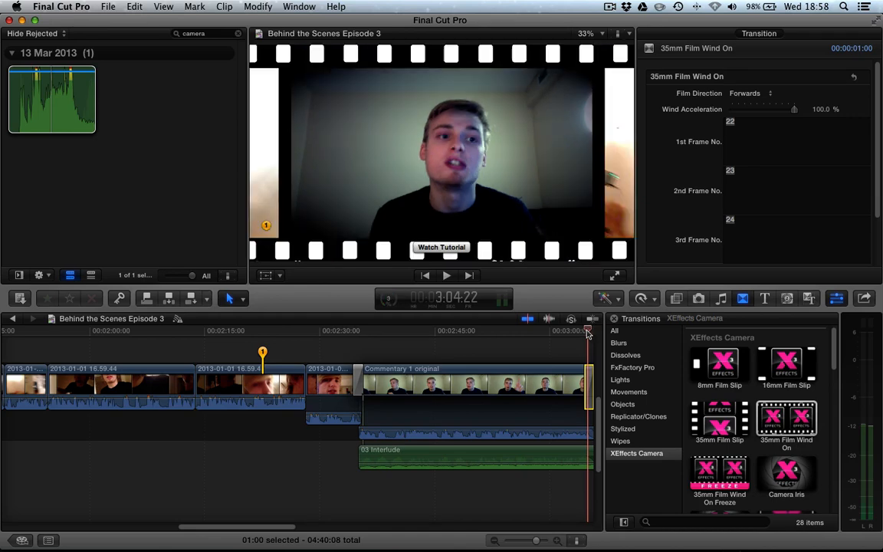
# - Review the 35mm Film Wind On parameters and Film Direction options, keeping Forwards, and play the transition from 3:03:05
pyautogui.hscroll(10, 453, 344)
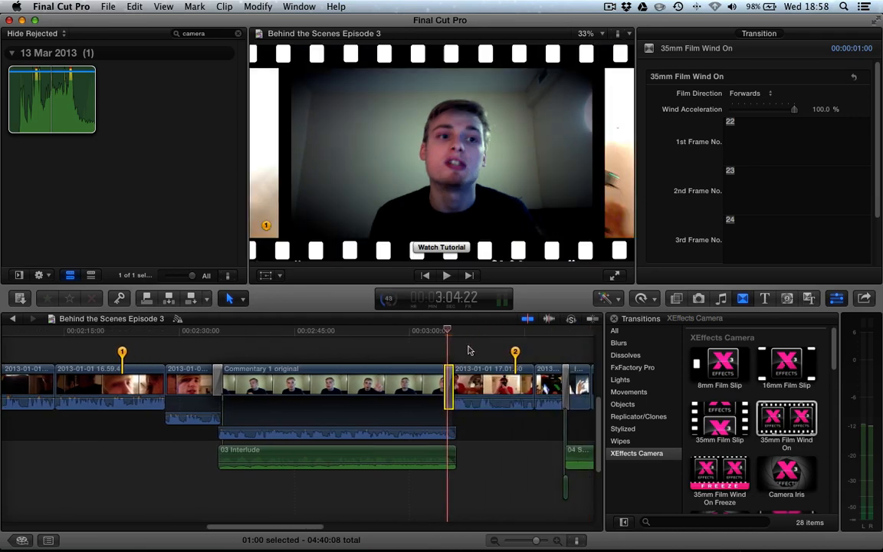
pyautogui.hscroll(3, 456, 350)
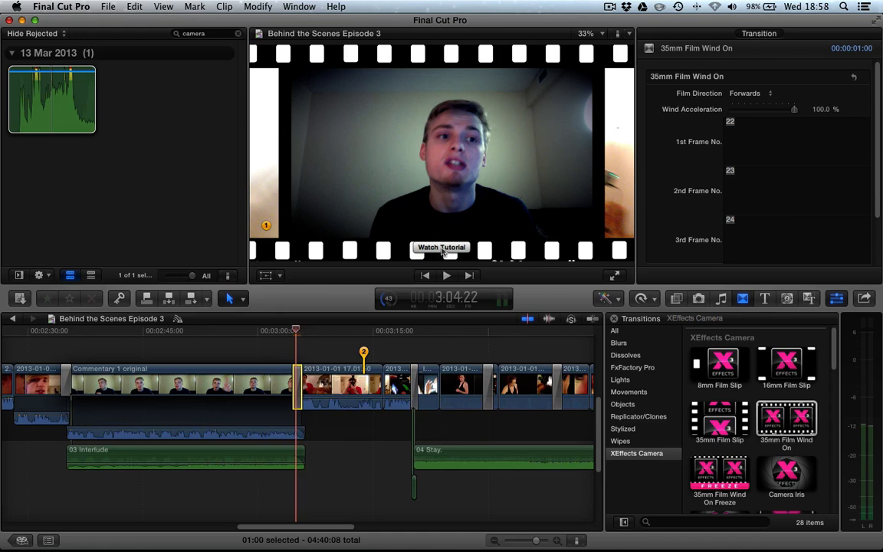
pyautogui.click(282, 331)
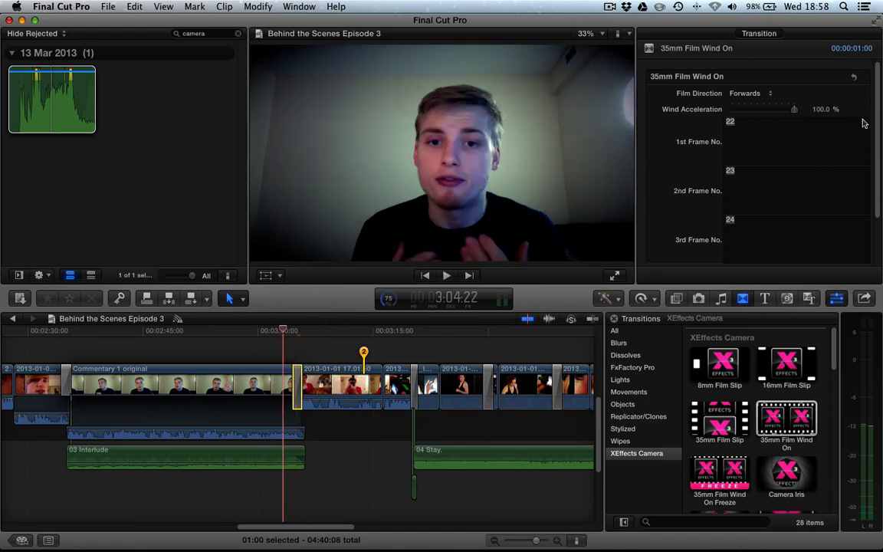
pyautogui.scroll(-3, 858, 123)
pyautogui.scroll(3, 835, 92)
pyautogui.click(754, 93)
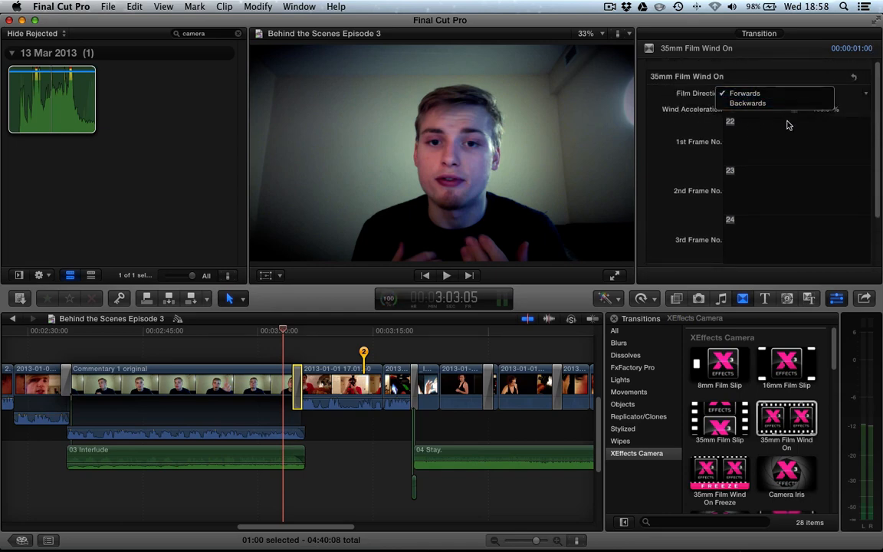
pyautogui.click(800, 68)
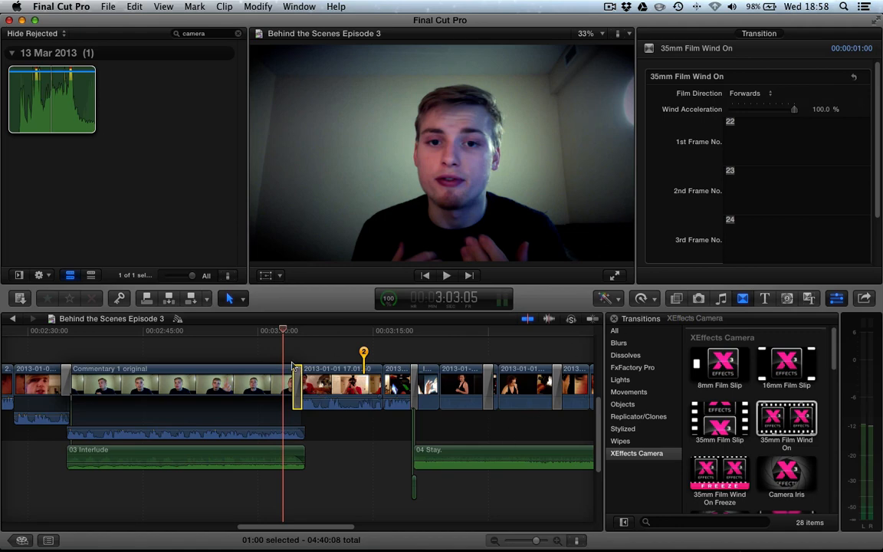
pyautogui.click(447, 278)
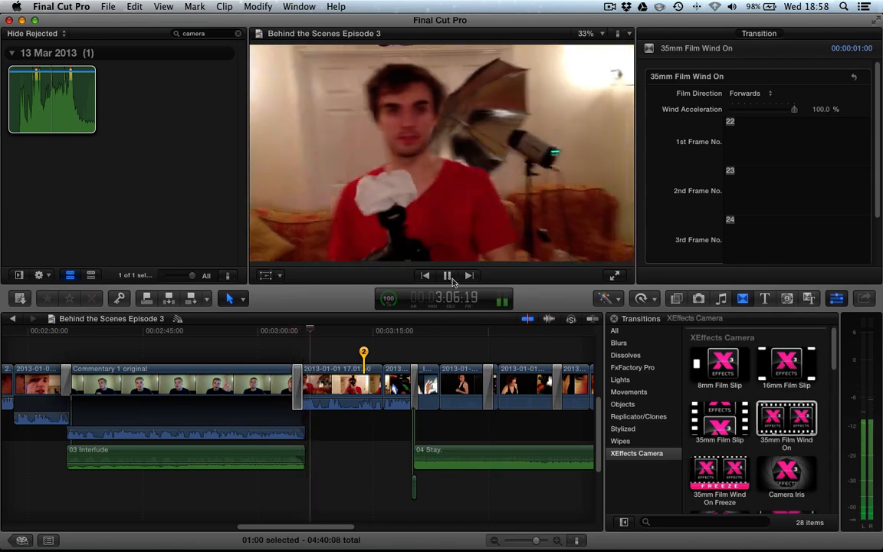
pyautogui.press('space')
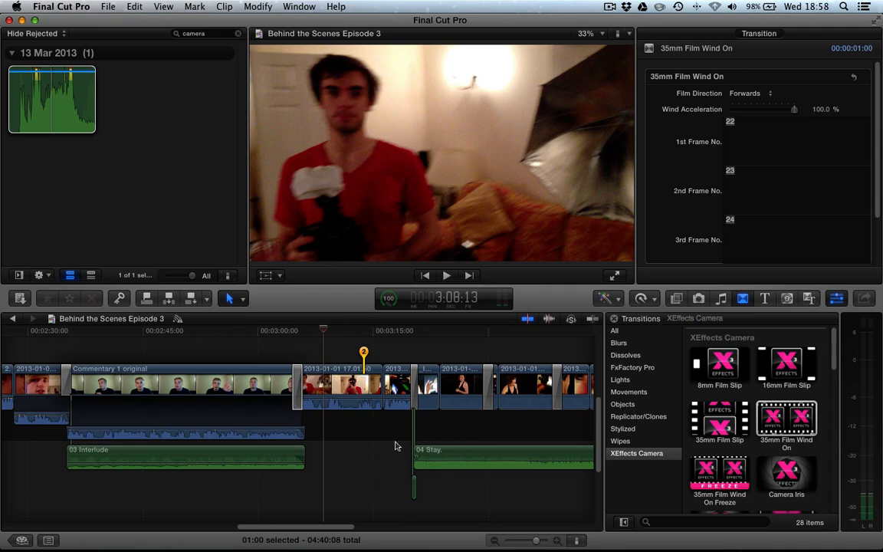
# - Look along the timeline and the XEffects Camera transitions for another cut to use, and scrub the footage to 3:24:08
pyautogui.hscroll(8, 376, 414)
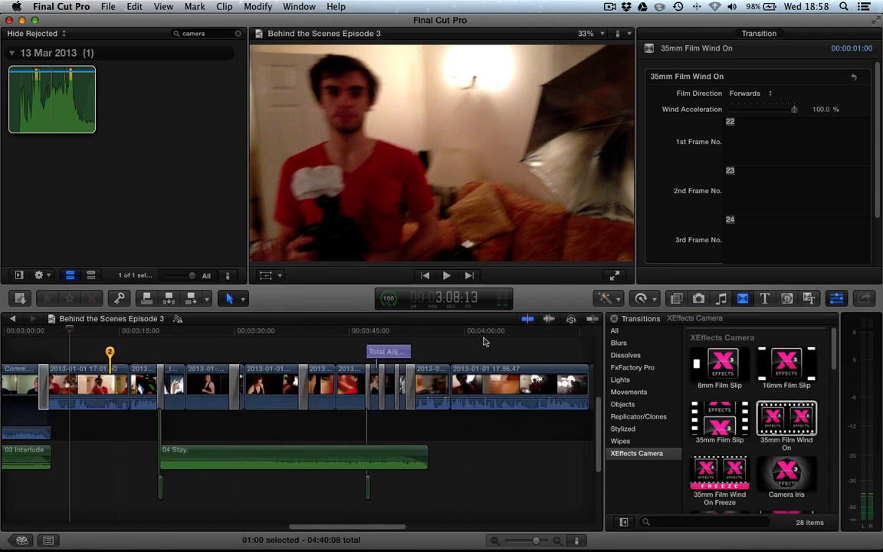
pyautogui.hscroll(6, 484, 339)
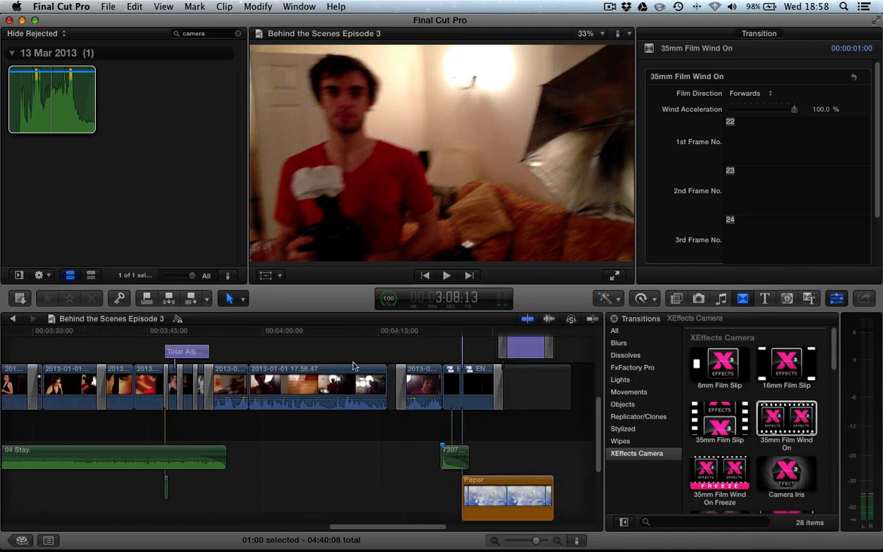
pyautogui.hscroll(-10, 217, 390)
pyautogui.hscroll(-2, 217, 389)
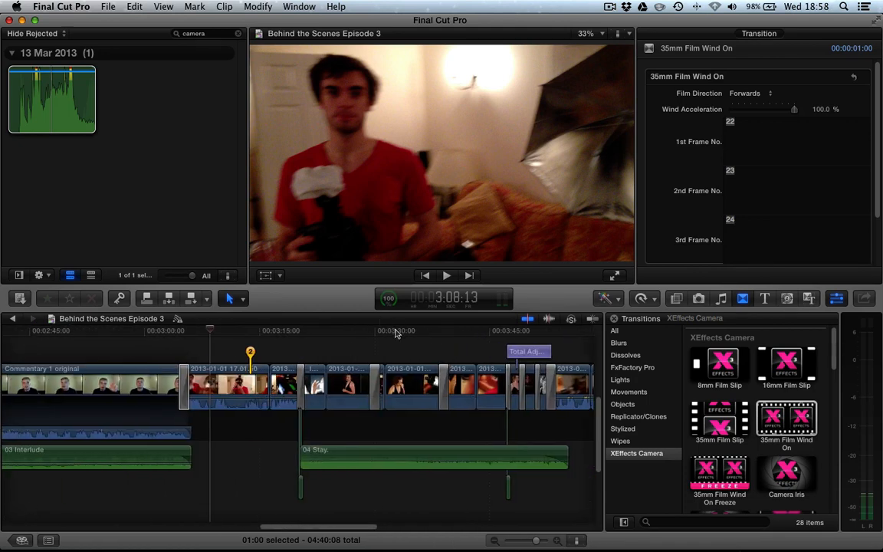
pyautogui.scroll(-4, 720, 406)
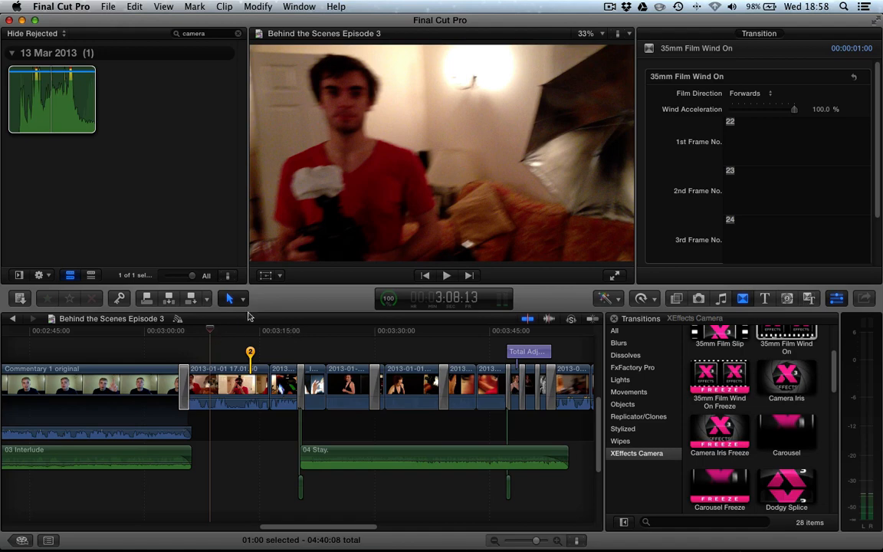
pyautogui.click(321, 329)
pyautogui.moveTo(321, 330); pyautogui.dragTo(331, 329)
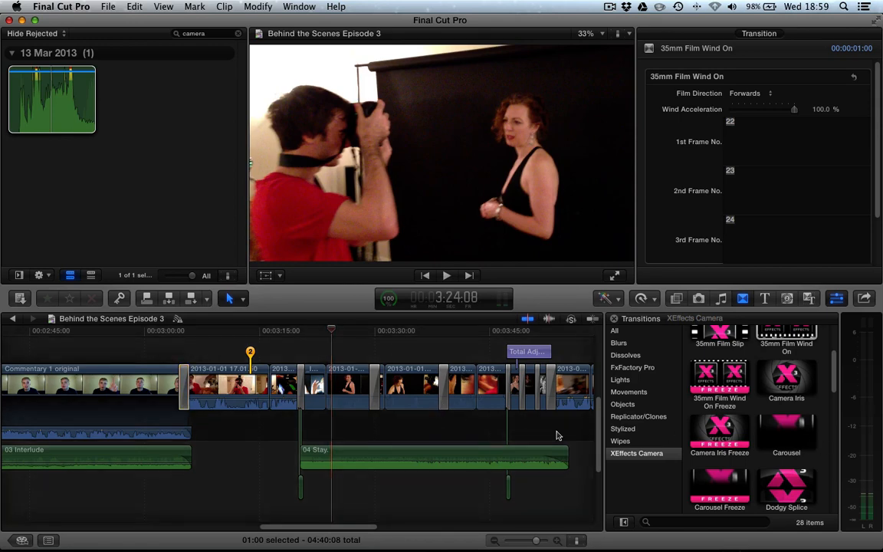
# - Add the 16mm Film Slip transition at the cut between the IMG4312 and 2013-01-01 17.02.14 clips
pyautogui.press('super+equal')
pyautogui.press('super+equal')
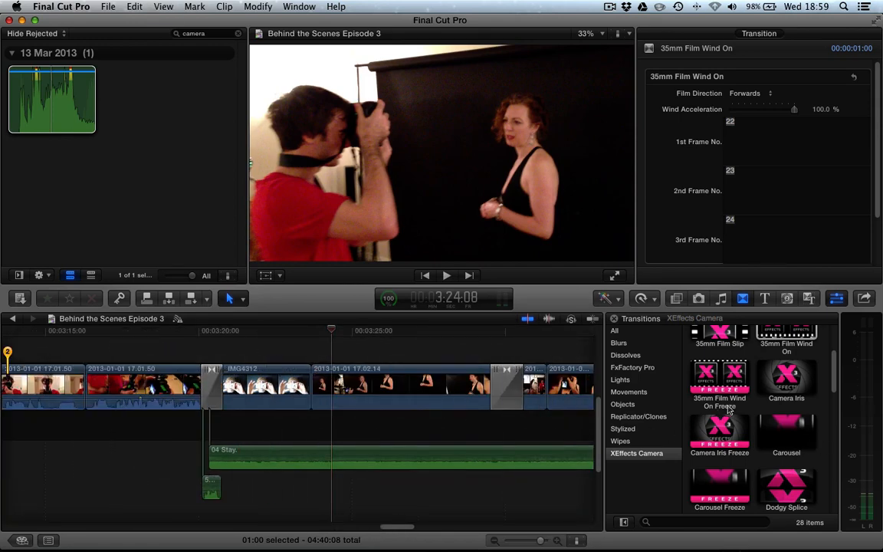
pyautogui.scroll(5, 675, 383)
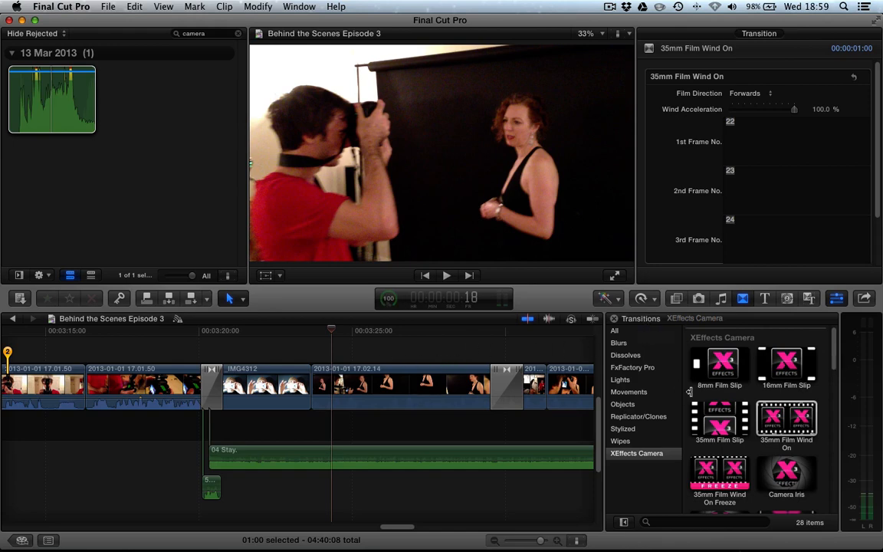
pyautogui.click(728, 414)
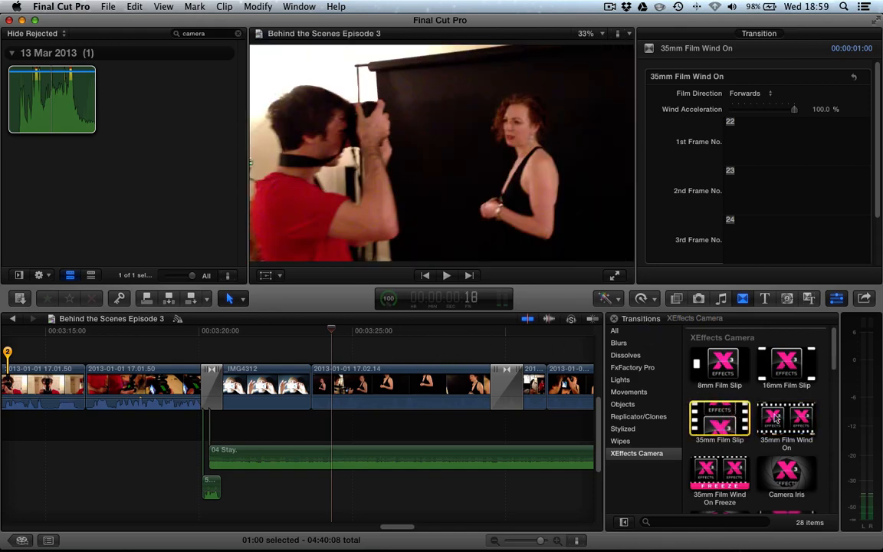
pyautogui.click(791, 366)
pyautogui.moveTo(793, 366); pyautogui.dragTo(315, 388)
# - Play the 16mm Film Slip transition from 3:22:22 and scrub through it to 3:24:23
pyautogui.moveTo(295, 332); pyautogui.dragTo(289, 332)
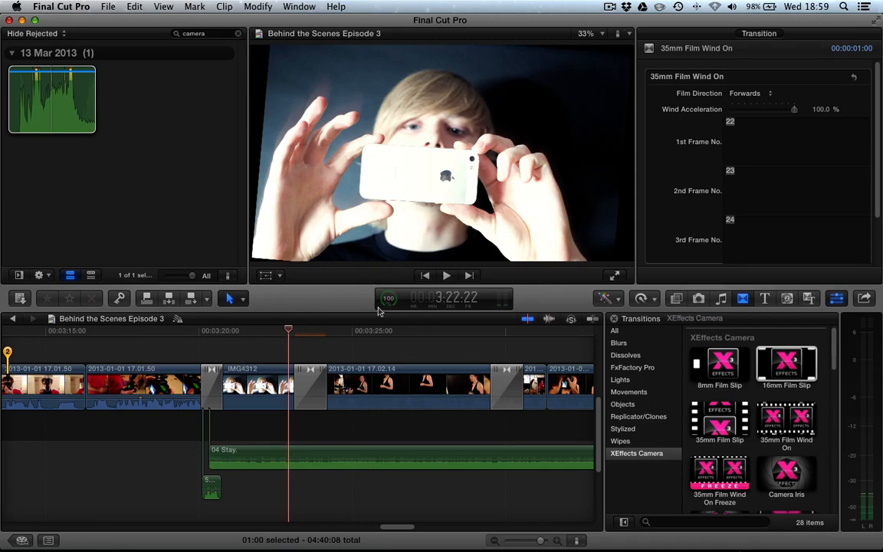
pyautogui.press('space')
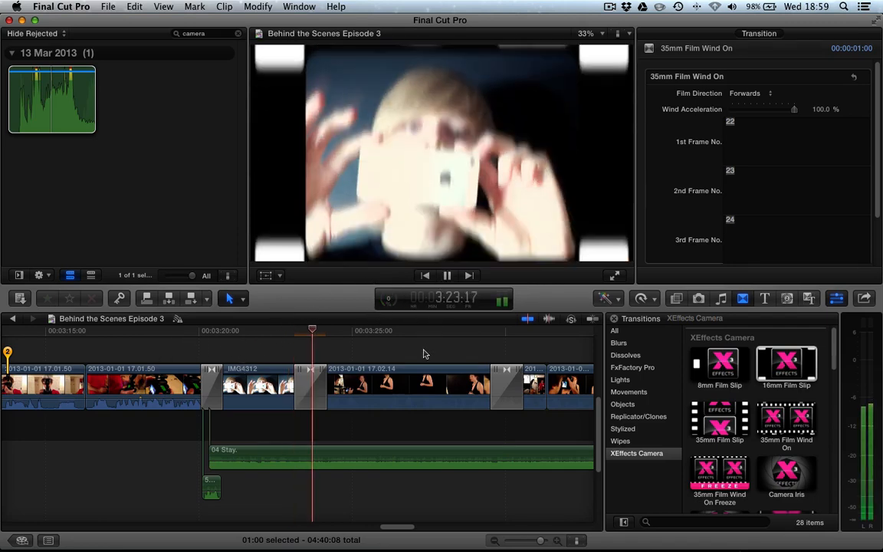
pyautogui.press('space')
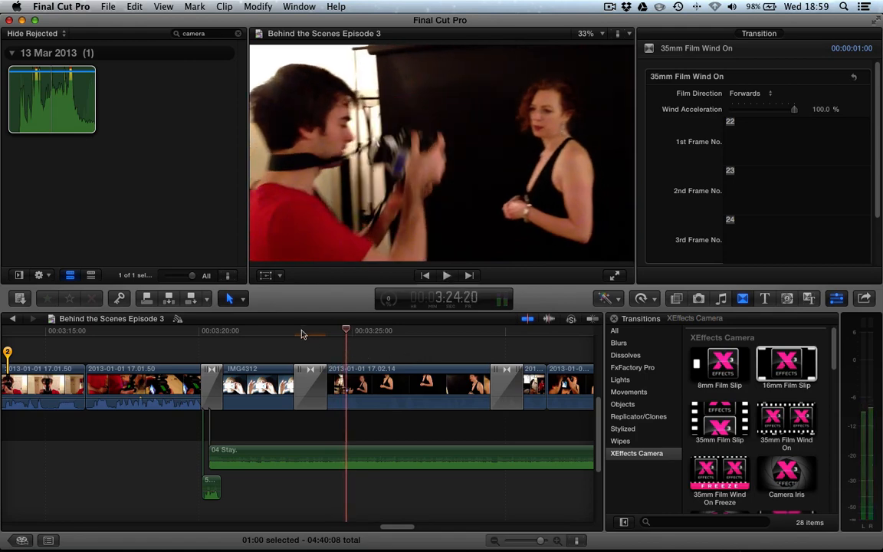
pyautogui.click(309, 331)
pyautogui.moveTo(310, 331); pyautogui.dragTo(351, 340)
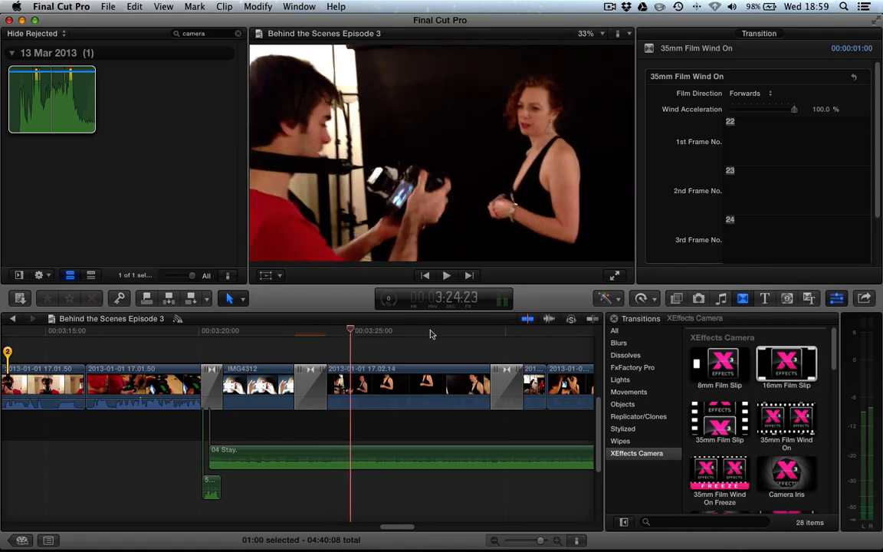
# - Play the existing transition at the end of the 2013-01-01 17.02.14 clip from about 3:29
pyautogui.press('super+minus')
pyautogui.press('super+minus')
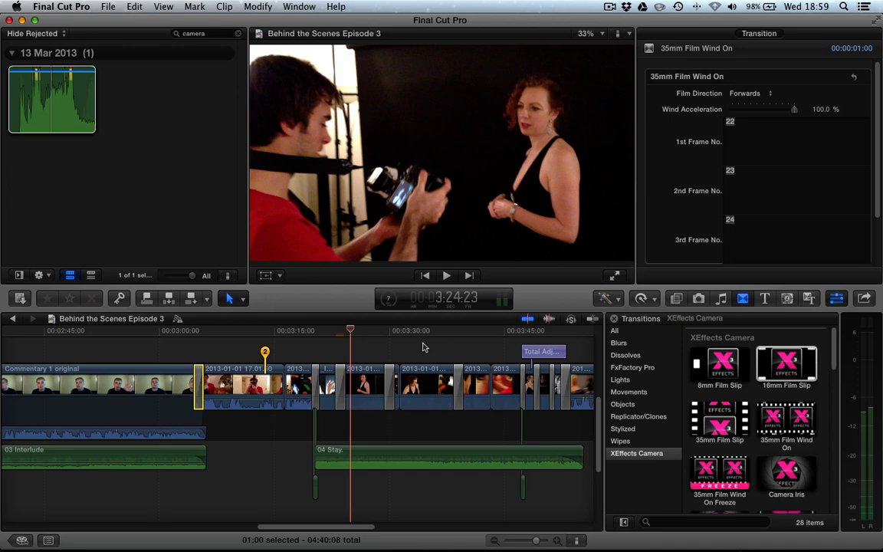
pyautogui.moveTo(359, 335); pyautogui.dragTo(388, 335)
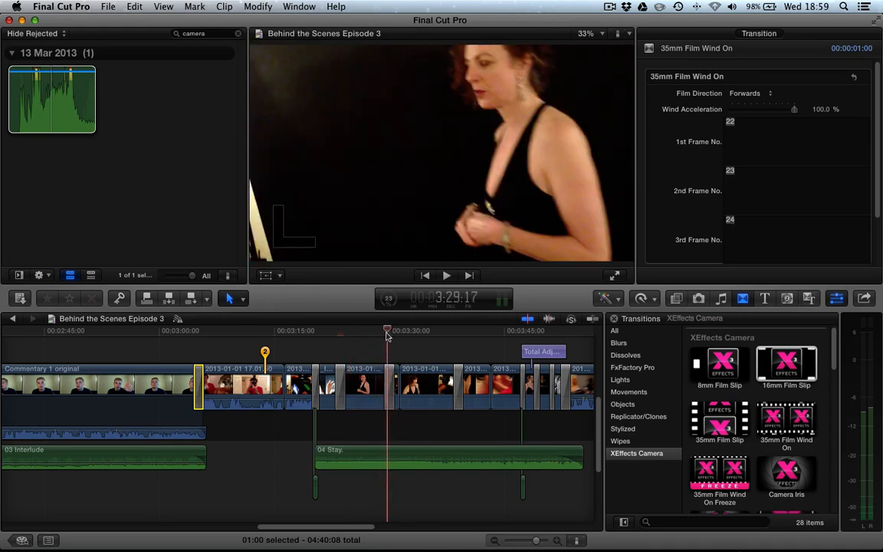
pyautogui.click(446, 276)
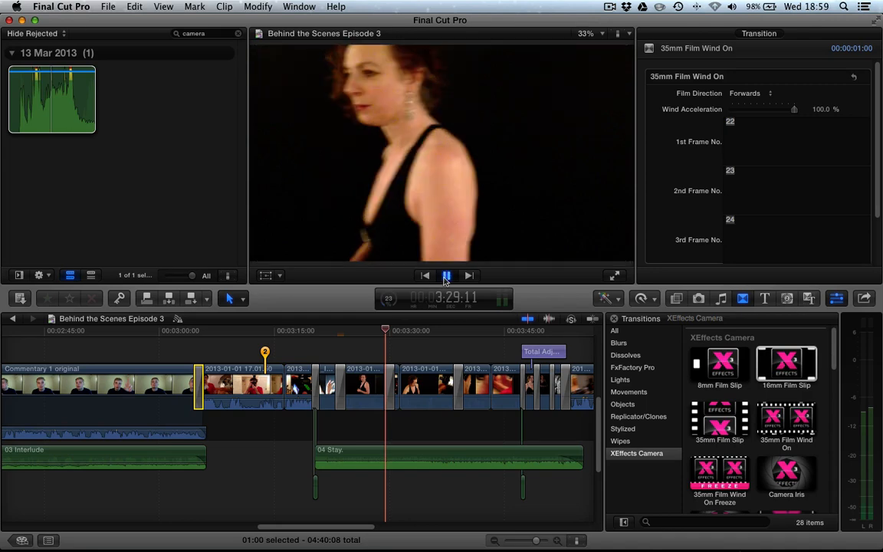
pyautogui.click(445, 279)
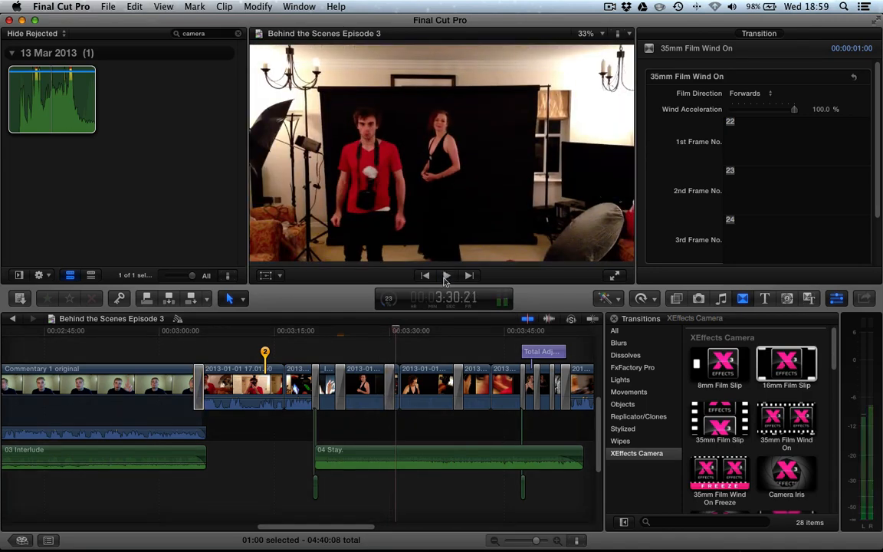
# - Scrub the footage near 3:41:03, play the transition where Total Adjustment begins from about 3:46, and examine the frame at 3:47:20
pyautogui.moveTo(509, 334); pyautogui.dragTo(475, 340)
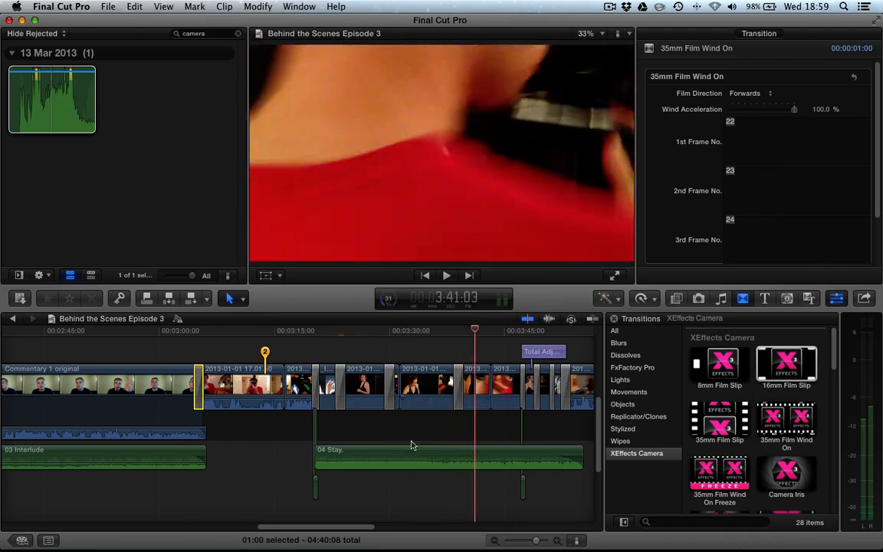
pyautogui.click(517, 331)
pyautogui.click(445, 275)
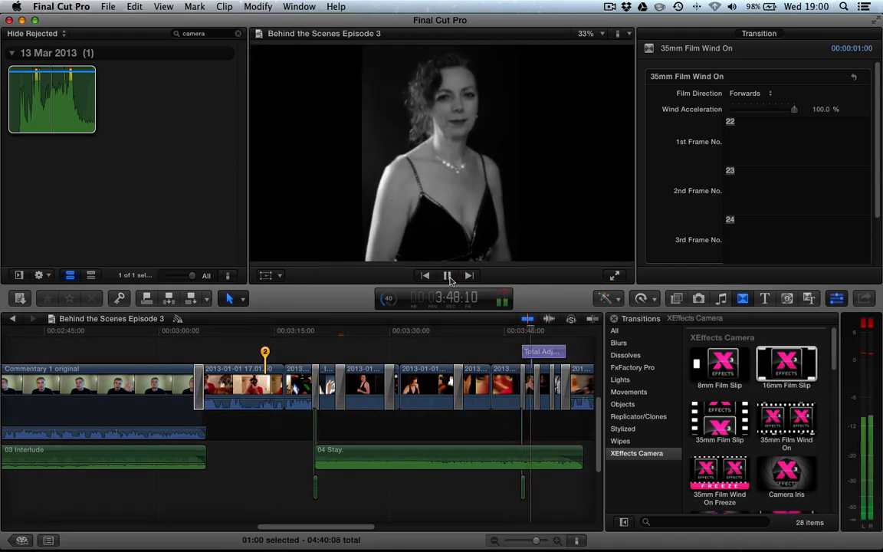
pyautogui.click(447, 275)
pyautogui.moveTo(516, 331); pyautogui.dragTo(526, 331)
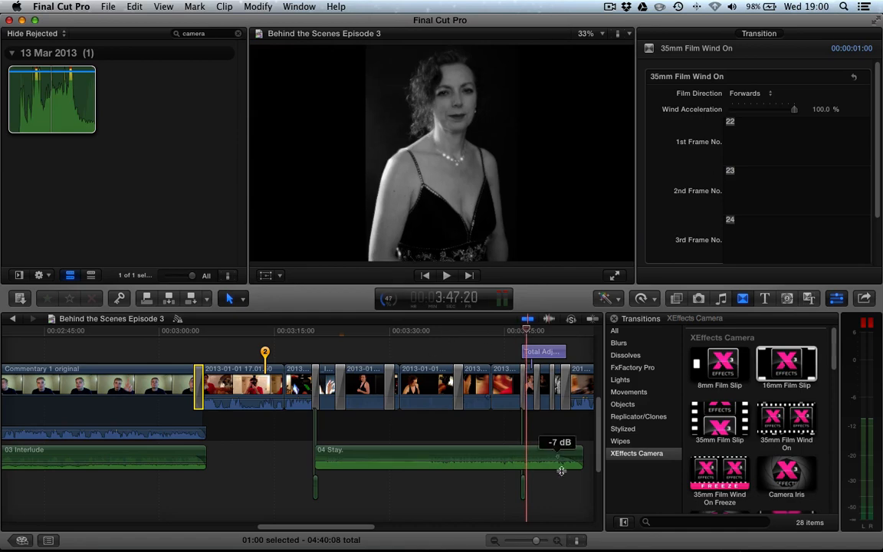
pyautogui.press('super+equal')
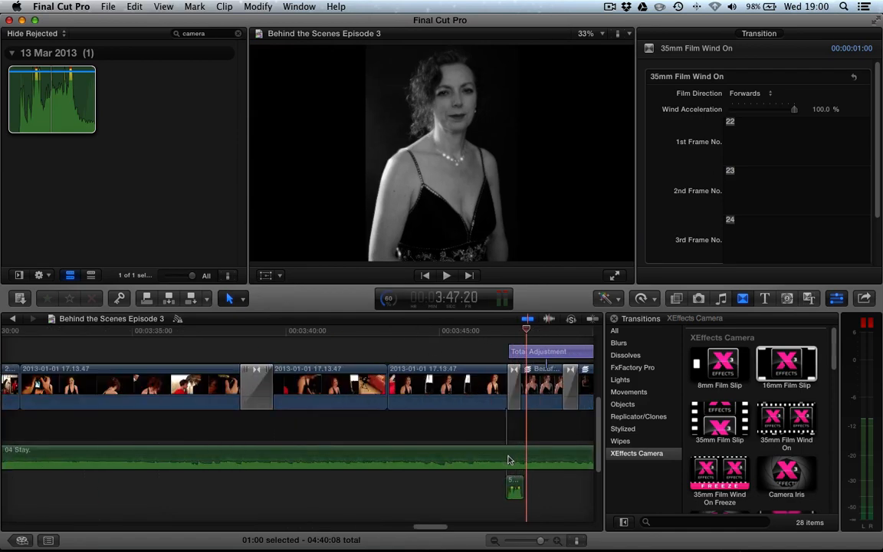
# - Place the camera-snap sound at -10 dB under each of the three short transitions beneath Total Adjustment and play through to 3:53:21
pyautogui.hscroll(5, 507, 459)
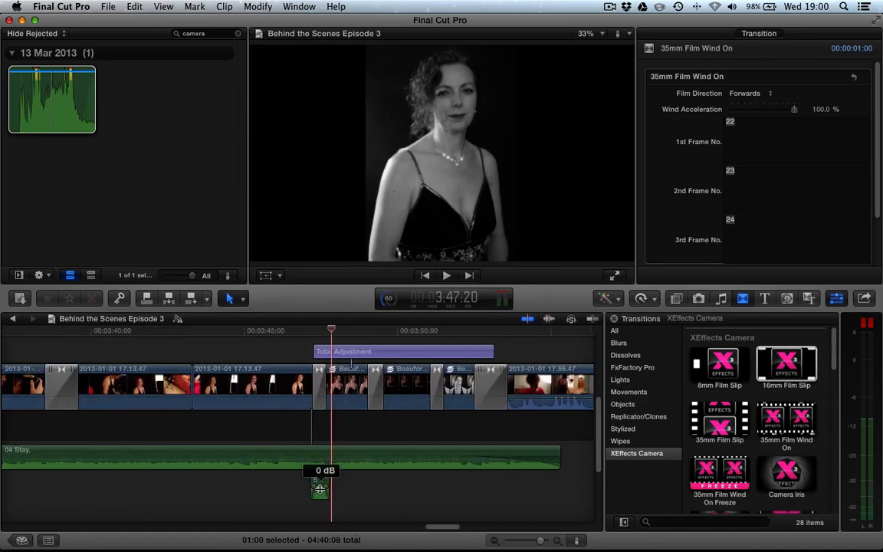
pyautogui.moveTo(320, 488); pyautogui.dragTo(319, 492)
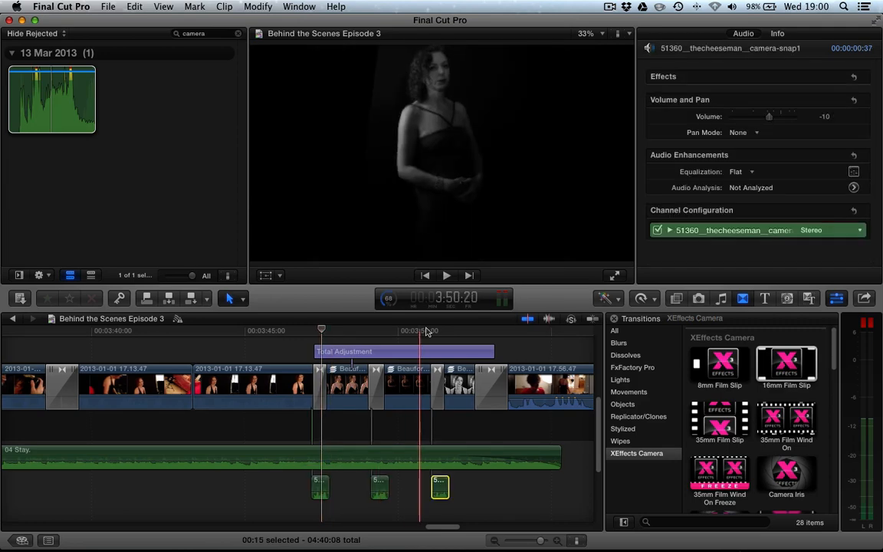
pyautogui.press('space')
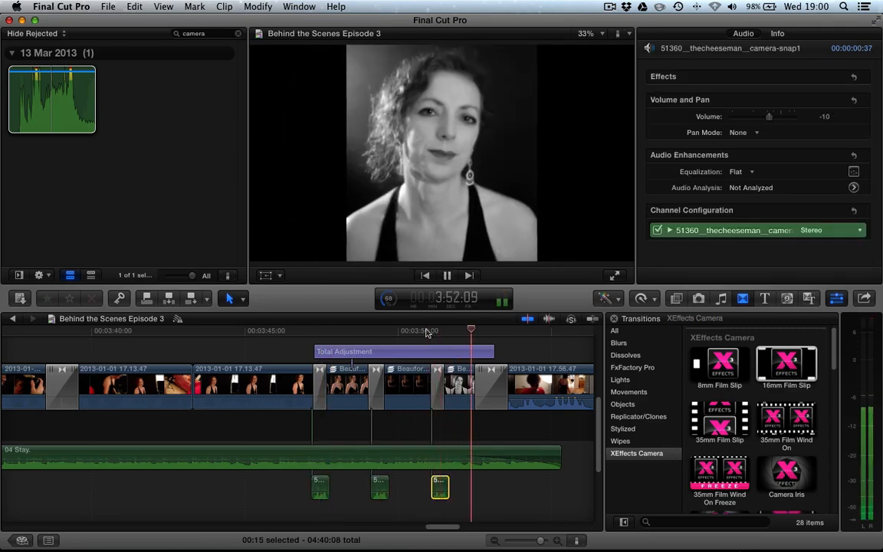
pyautogui.press('space')
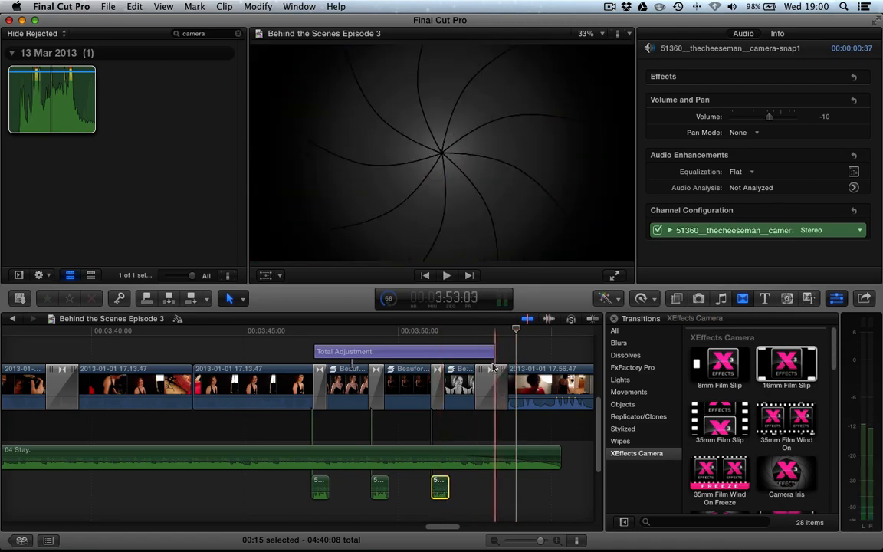
# - Browse the remaining XEffects Camera transitions and preview the Leader transition
pyautogui.scroll(-5, 690, 383)
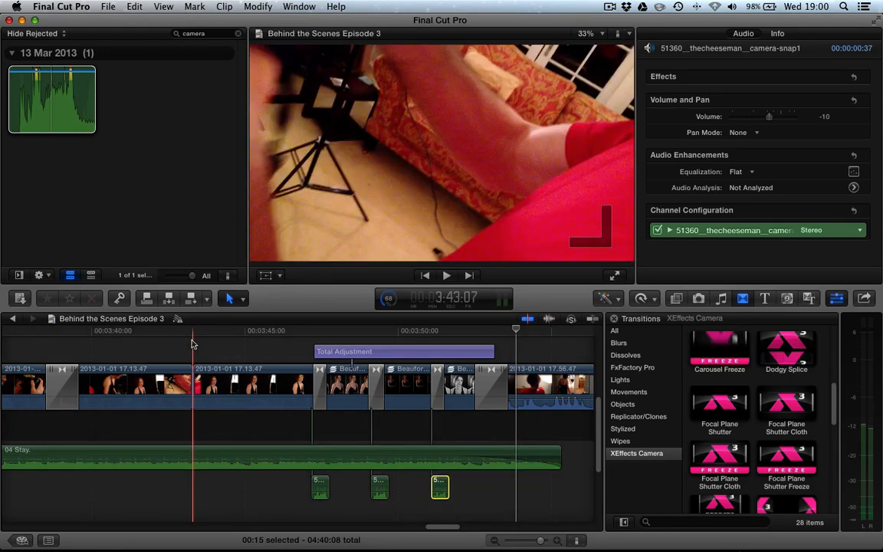
pyautogui.scroll(-3, 743, 432)
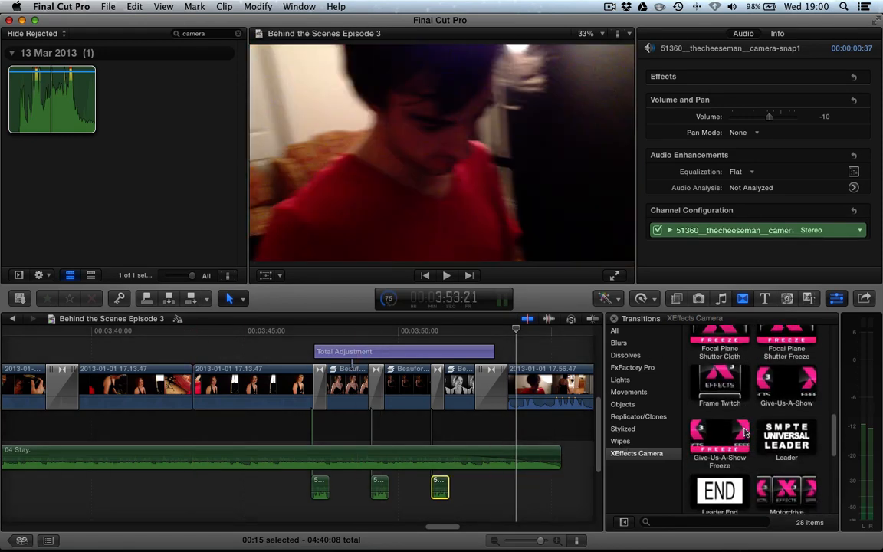
pyautogui.scroll(-5, 743, 433)
pyautogui.scroll(3, 749, 409)
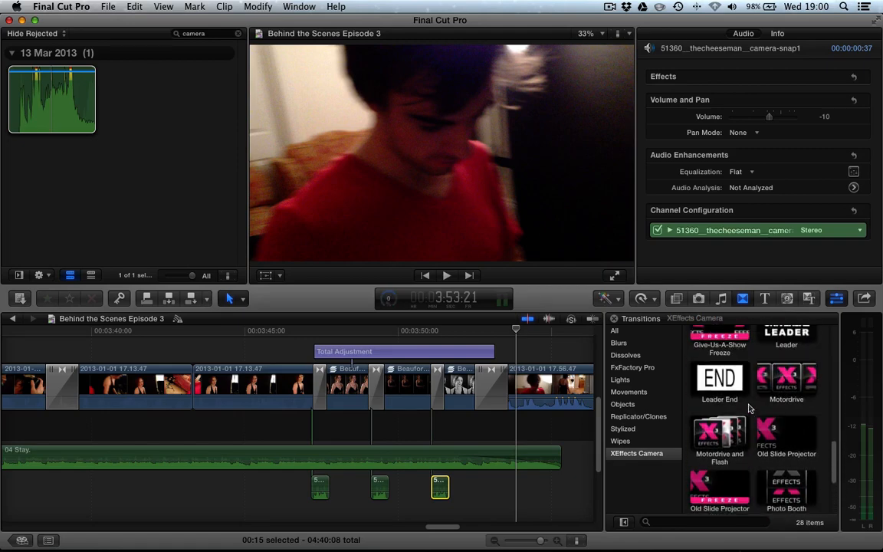
pyautogui.scroll(2, 750, 408)
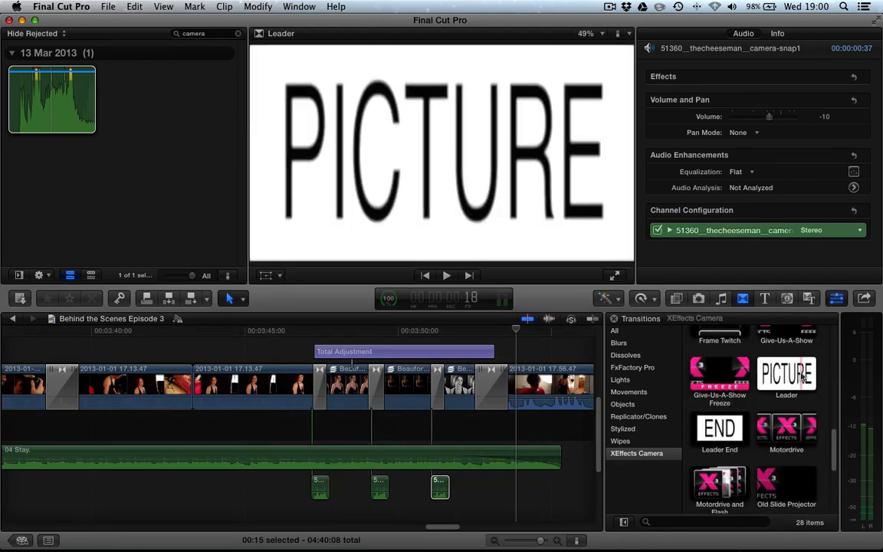
# - Park the playhead at 3:43:03 and skim the earlier timeline around the Commentary 1 original clip, through to about 3:19:14
pyautogui.click(187, 334)
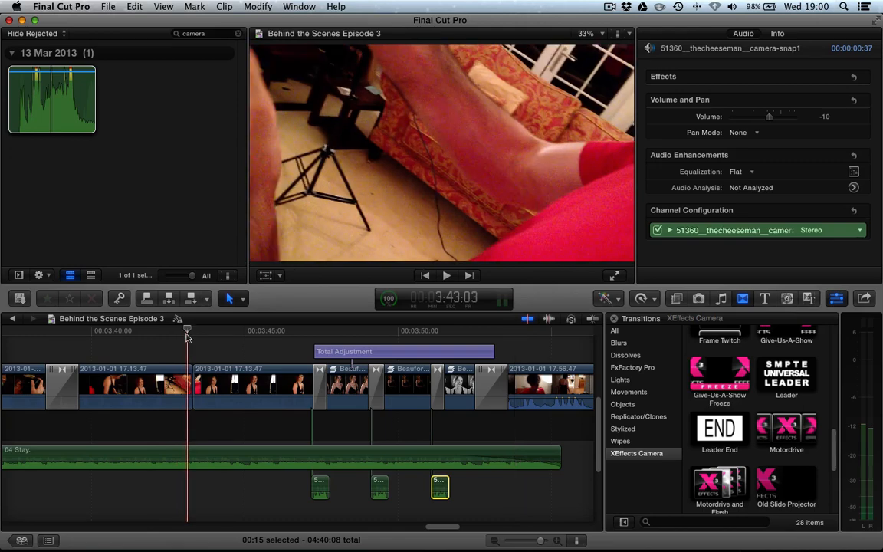
pyautogui.press('super+minus')
pyautogui.press('super+minus')
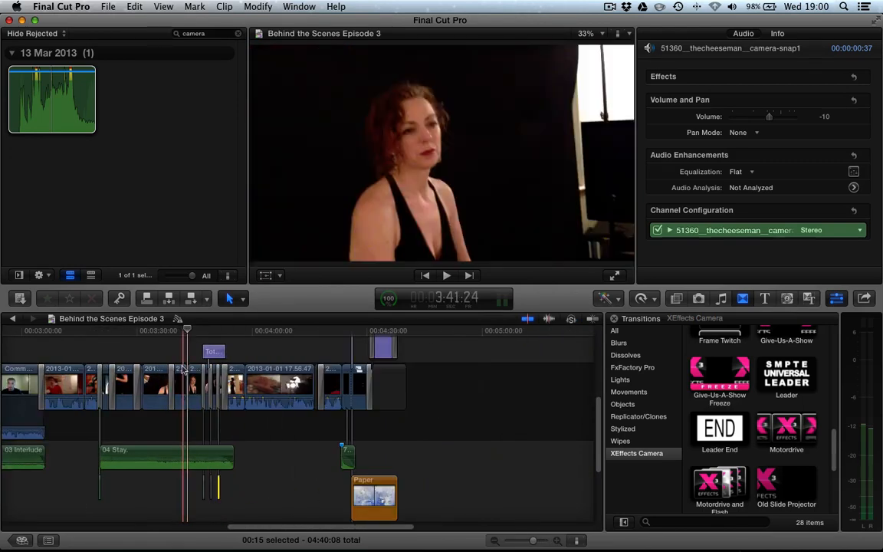
pyautogui.hscroll(-10, 184, 371)
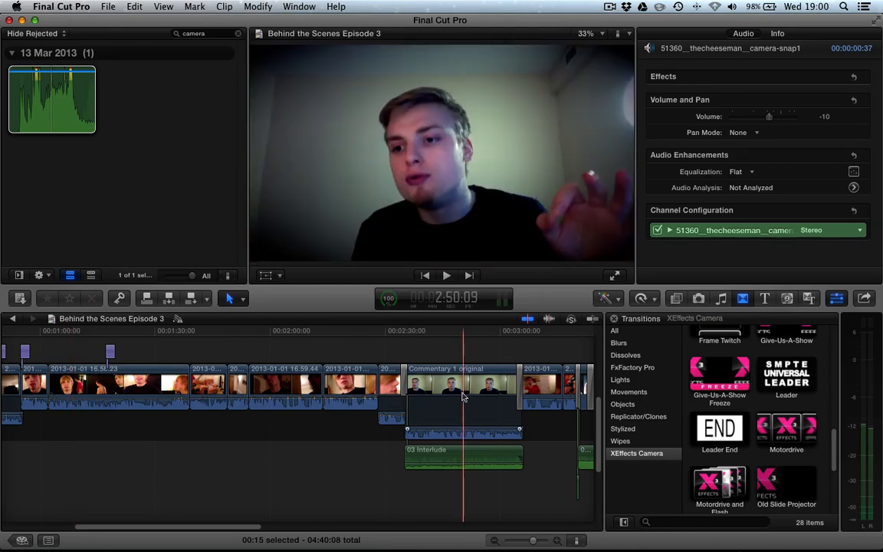
pyautogui.hscroll(3, 475, 404)
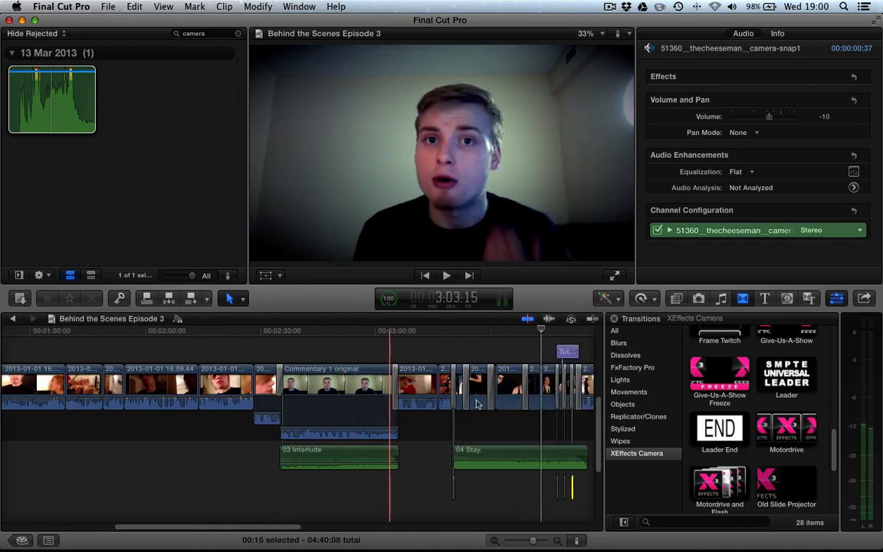
pyautogui.hscroll(1, 476, 404)
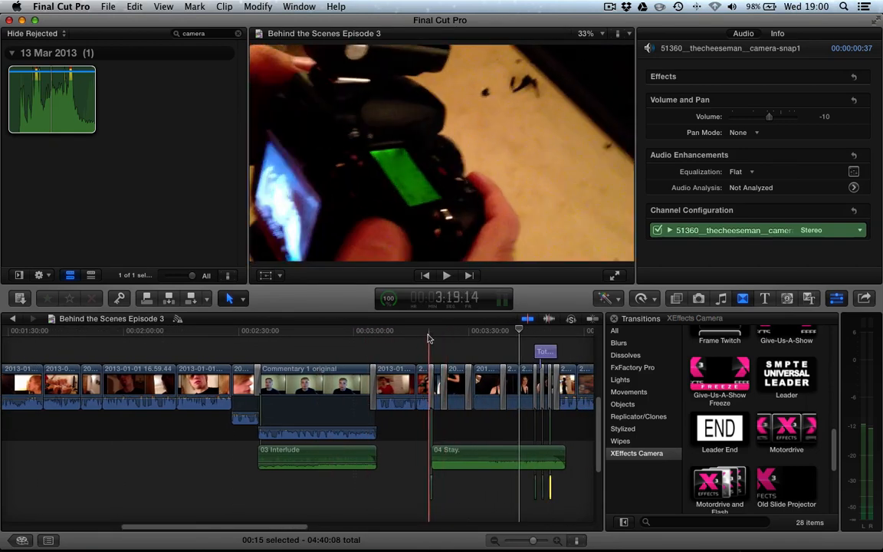